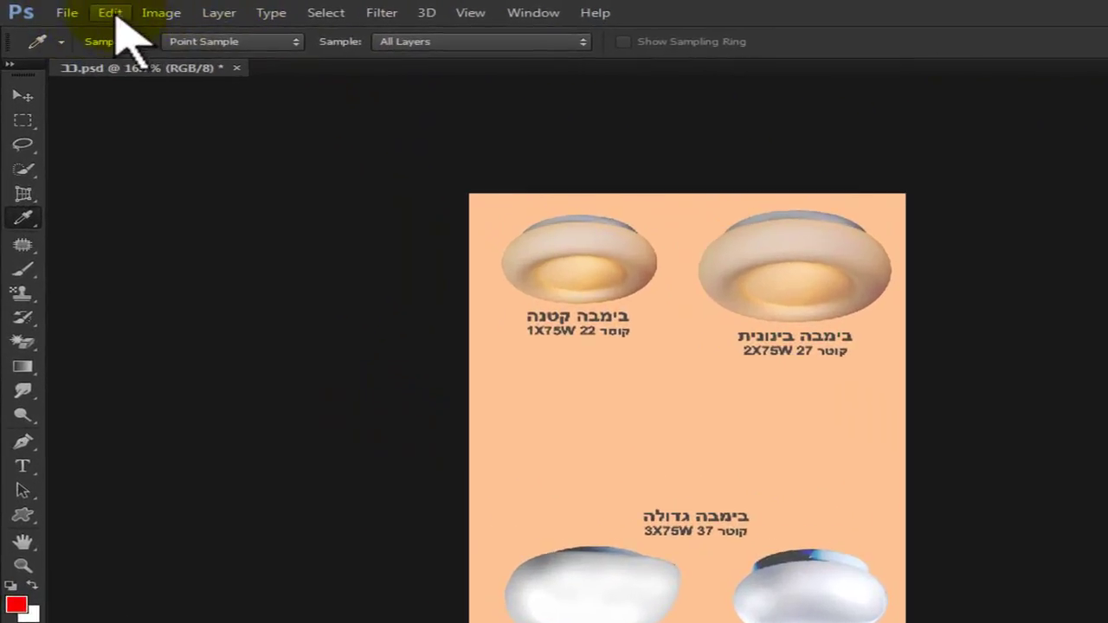
In the Interface preferences, try out all four color themes and choose the second-darkest one.
{"action": "left_click", "coordinate": [80, 9]}
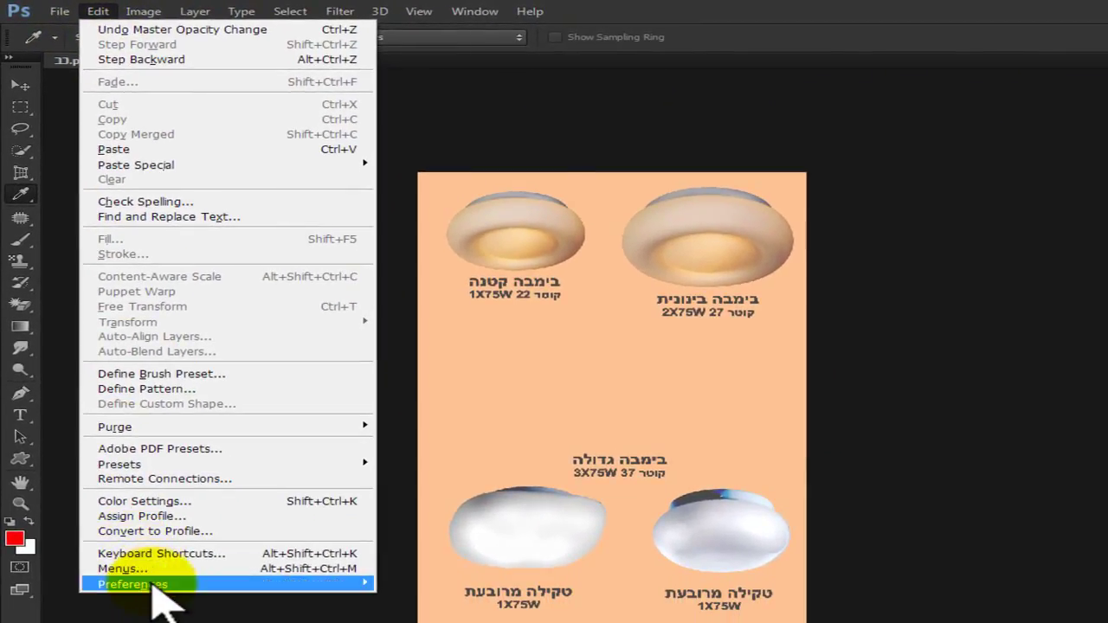
{"action": "mouse_move", "coordinate": [369, 622]}
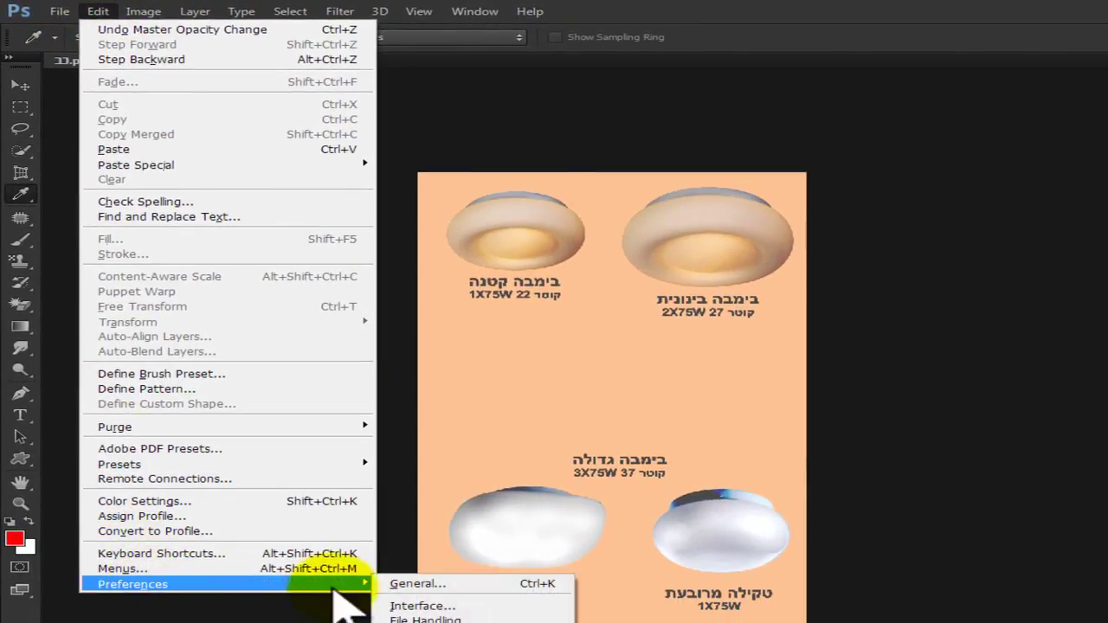
{"action": "left_click", "coordinate": [422, 607]}
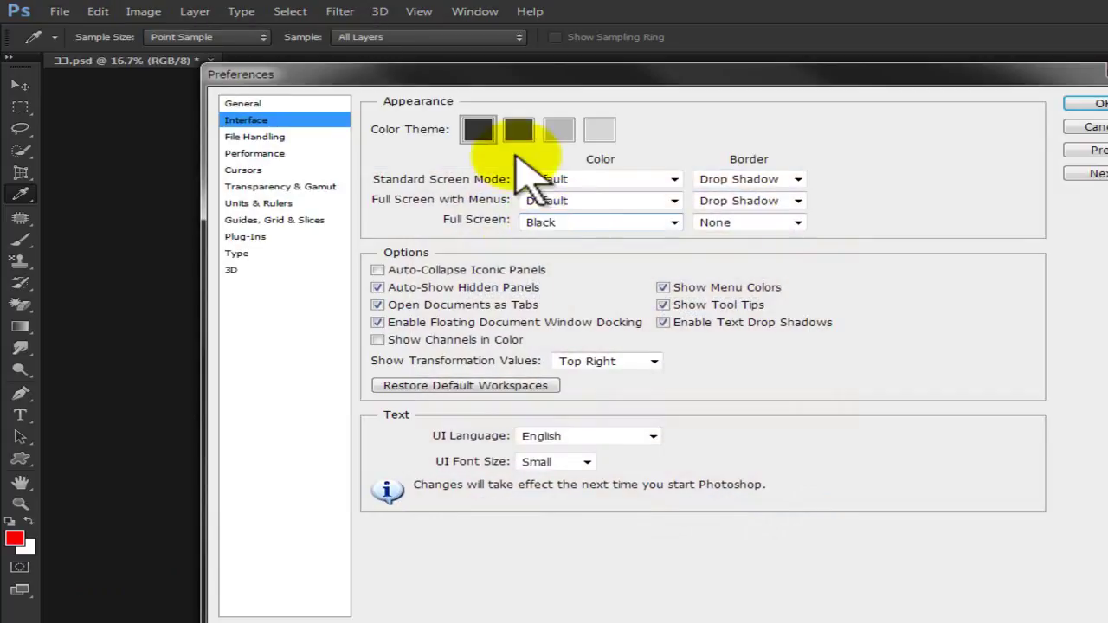
{"action": "left_click", "coordinate": [518, 129]}
{"action": "left_click", "coordinate": [559, 129]}
{"action": "left_click", "coordinate": [600, 131]}
{"action": "left_click_drag", "start_coordinate": [606, 82], "coordinate": [620, 172]}
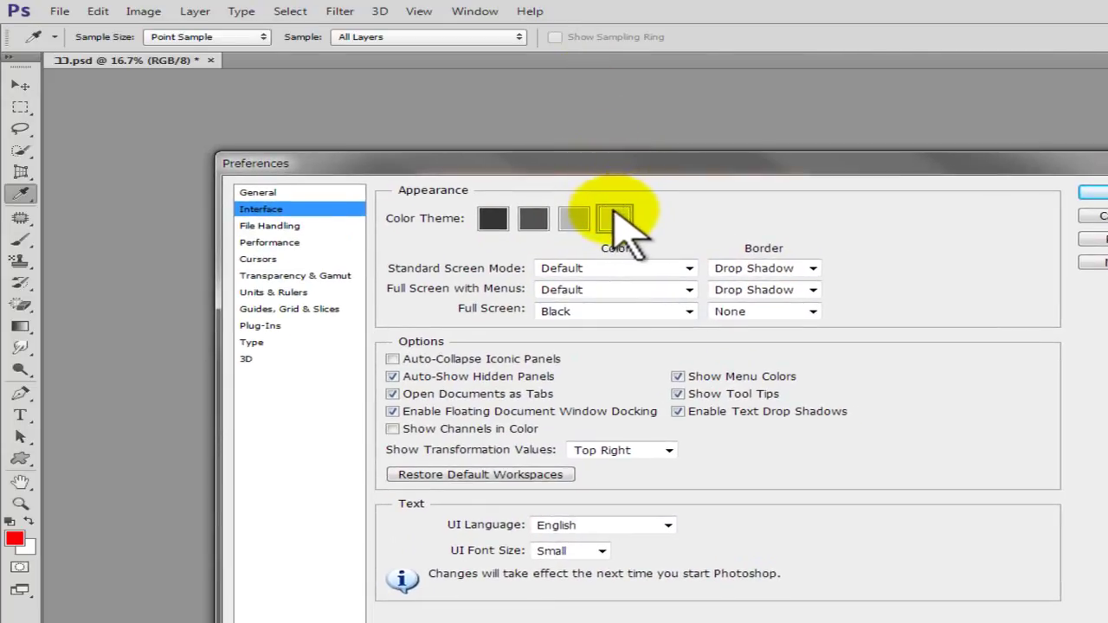
{"action": "left_click", "coordinate": [574, 219]}
{"action": "left_click", "coordinate": [533, 218]}
{"action": "left_click", "coordinate": [493, 218]}
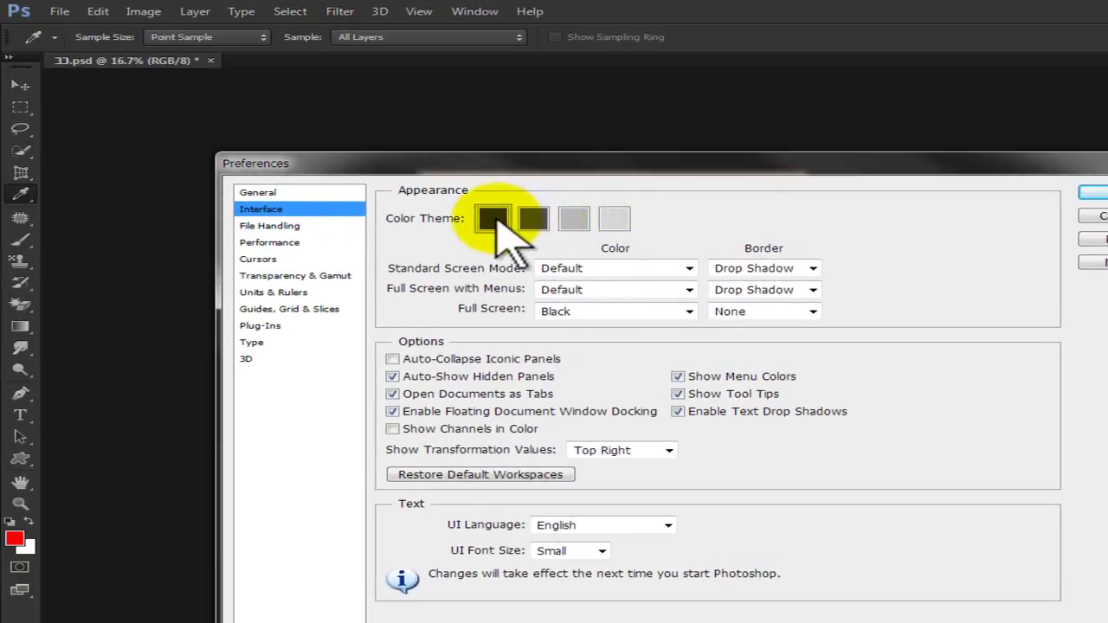
{"action": "left_click", "coordinate": [533, 218]}
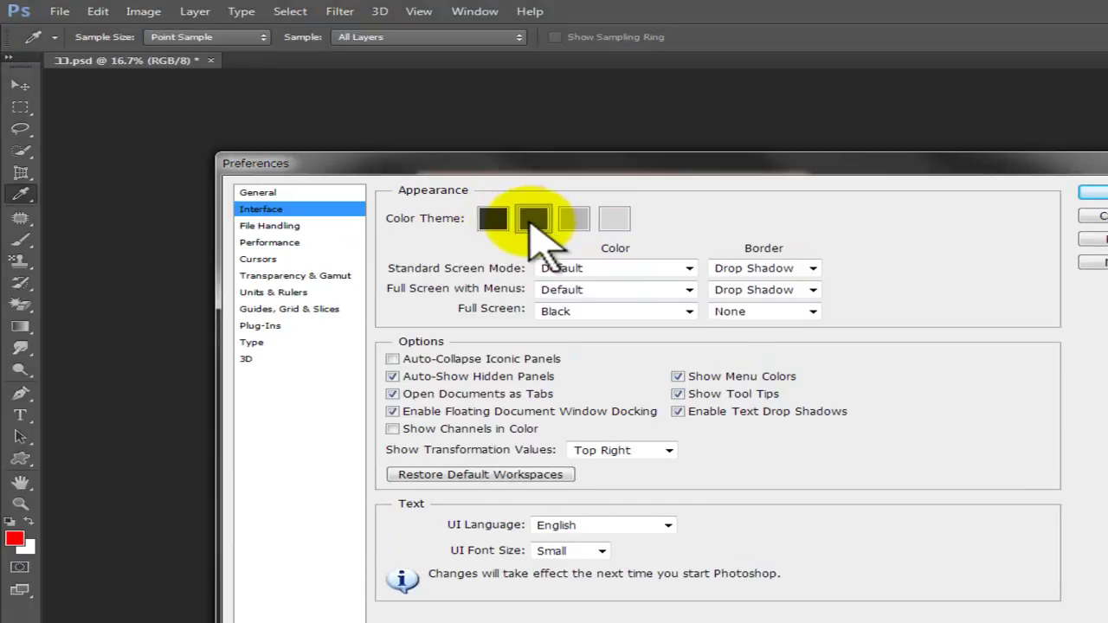
Try Dark Gray, Medium Gray and Light Gray as the Standard Screen Mode color and return it to Default.
{"action": "left_click", "coordinate": [612, 269]}
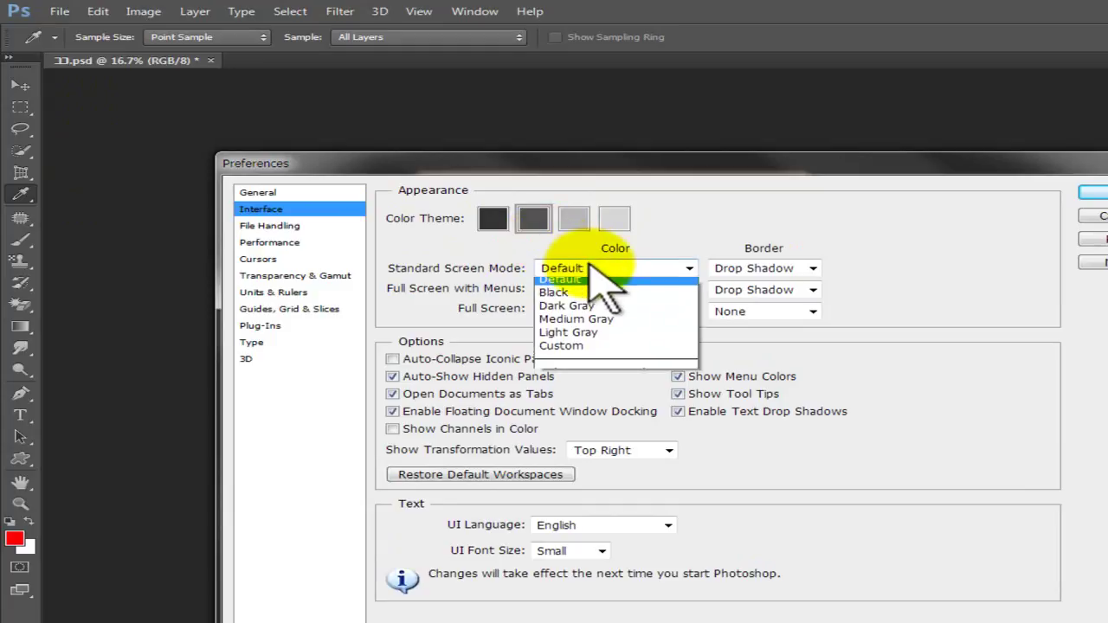
{"action": "left_click", "coordinate": [586, 311]}
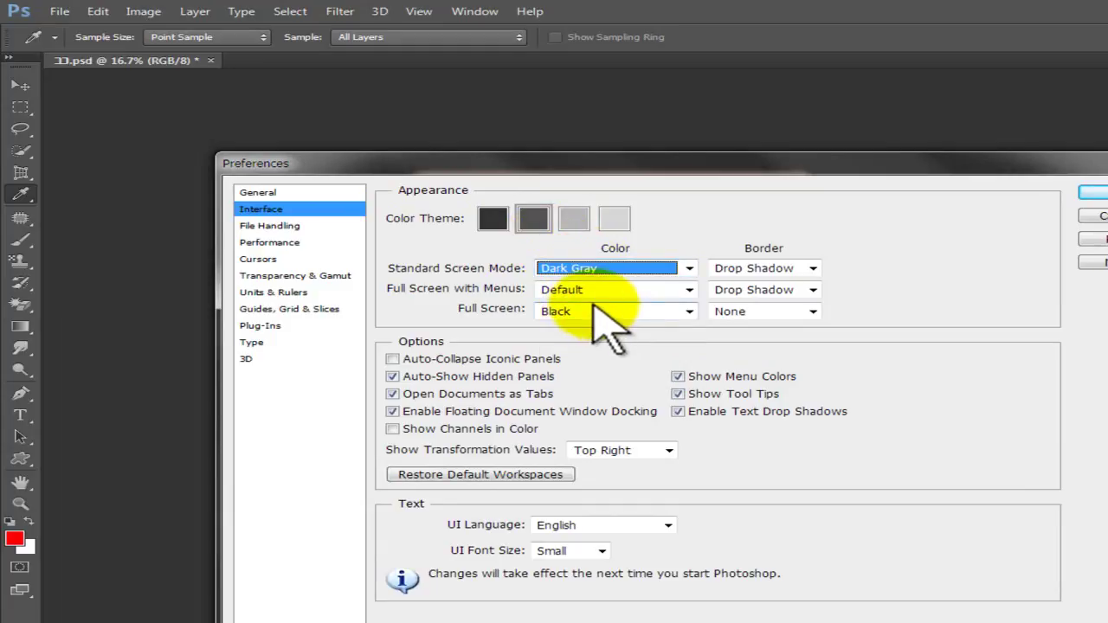
{"action": "left_click", "coordinate": [580, 277]}
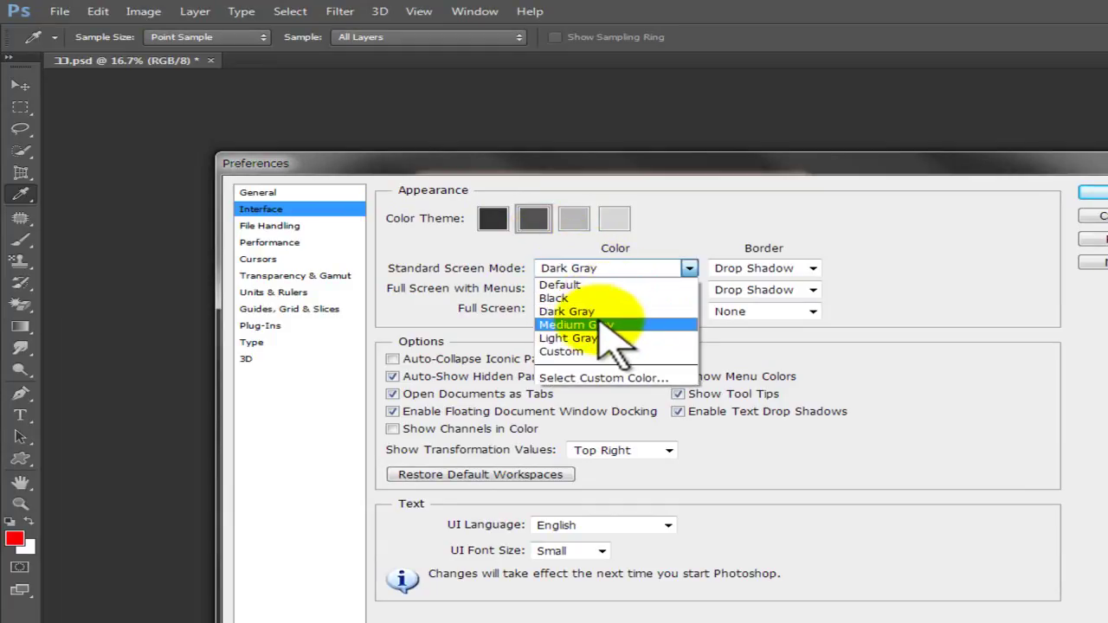
{"action": "left_click", "coordinate": [602, 324]}
{"action": "left_click", "coordinate": [598, 269]}
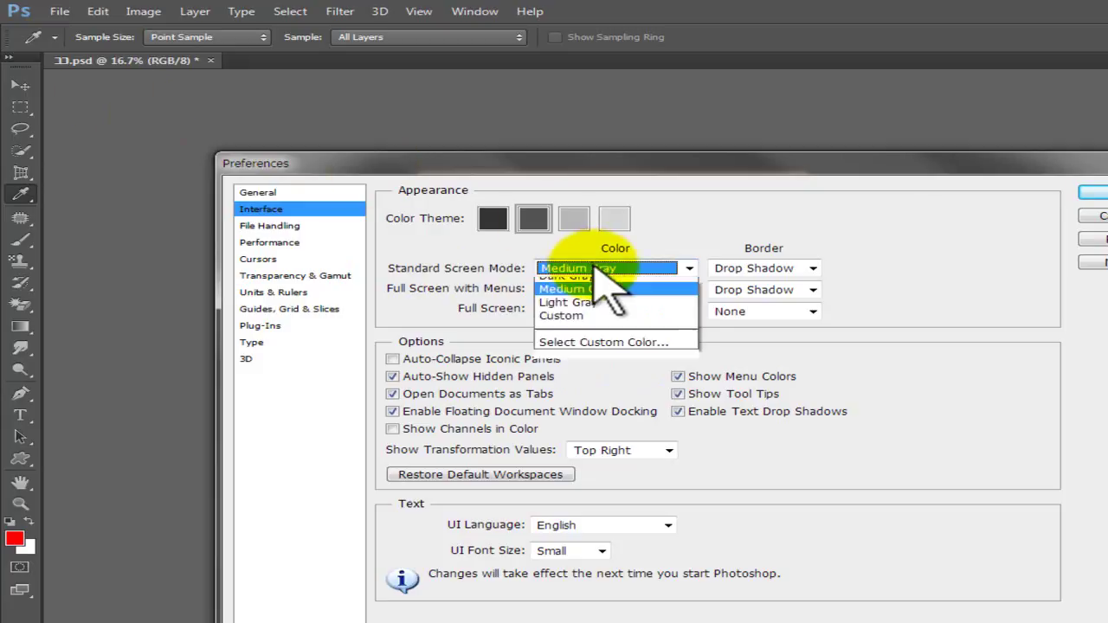
{"action": "left_click", "coordinate": [597, 338]}
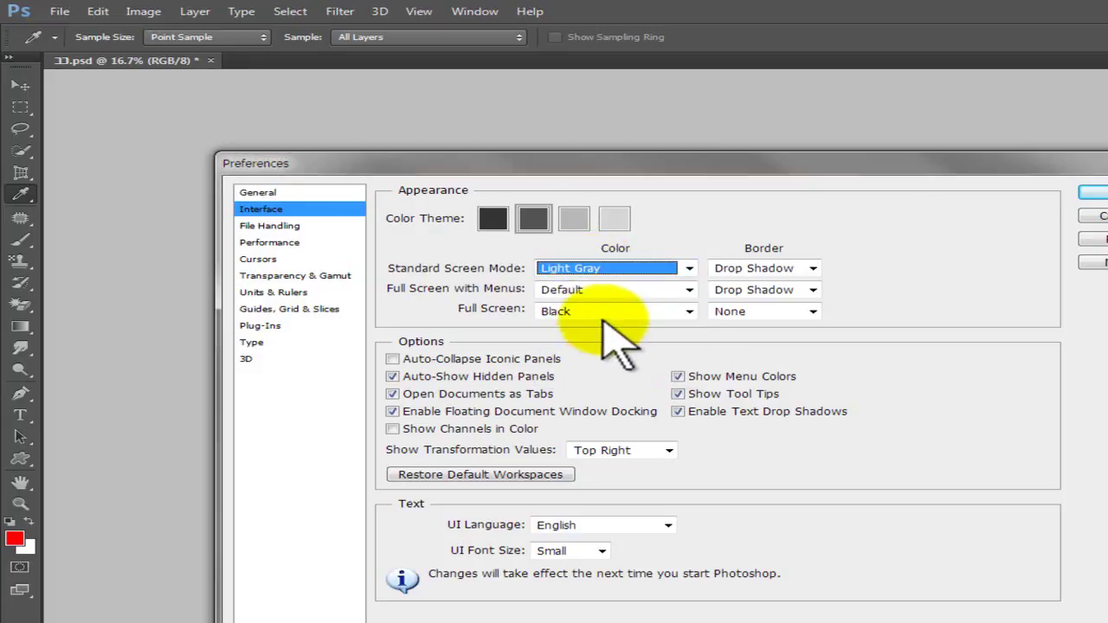
{"action": "left_click", "coordinate": [640, 269]}
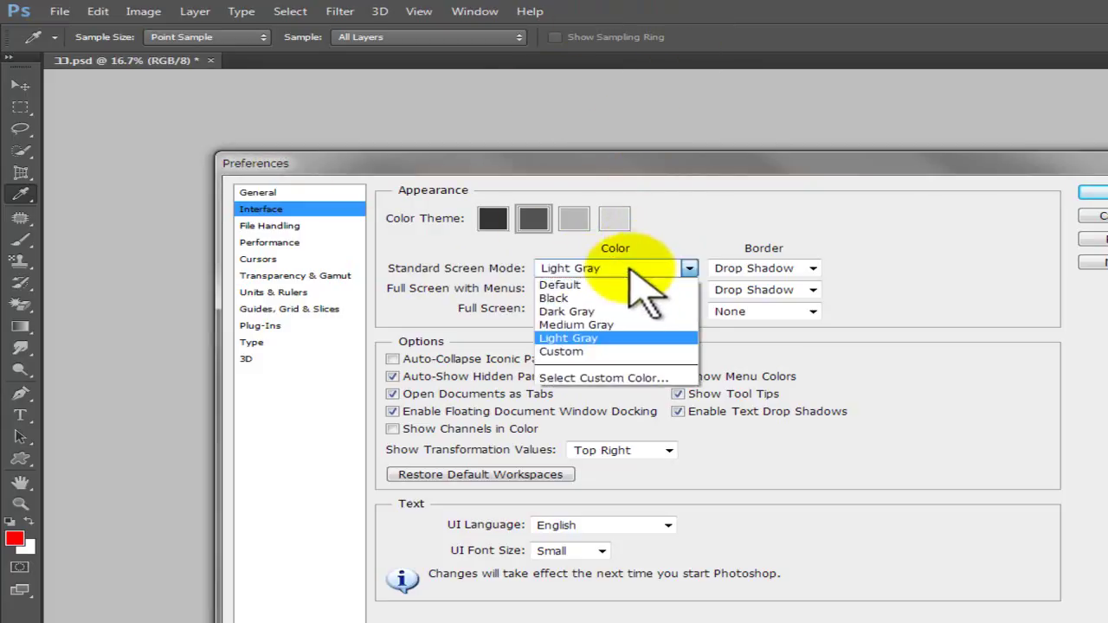
{"action": "left_click", "coordinate": [597, 285]}
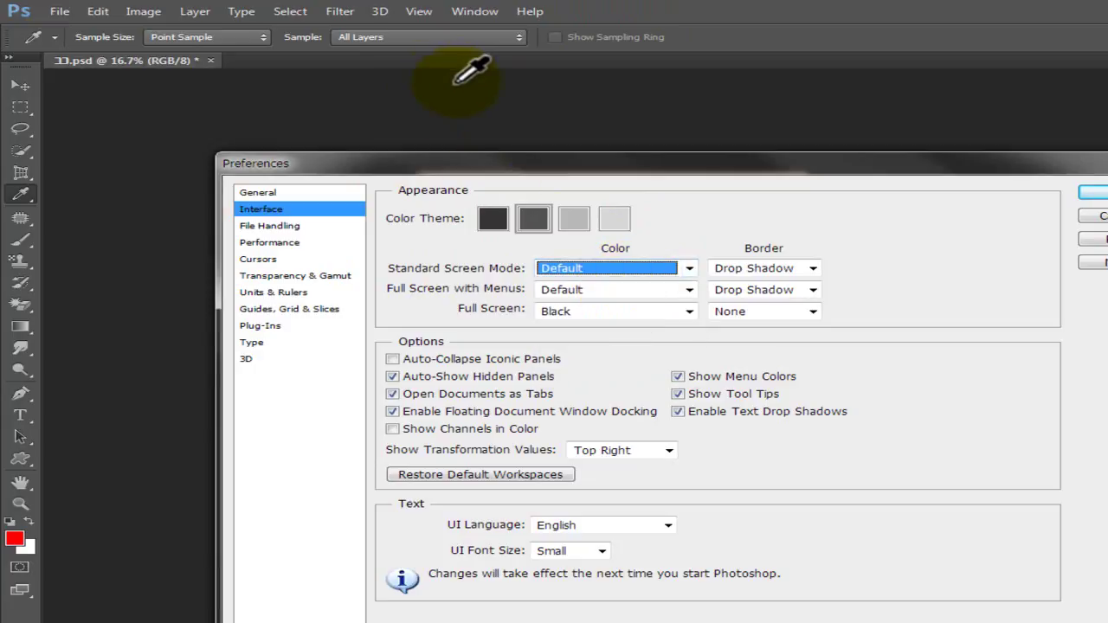
Try the Line border for Standard Screen Mode and return it to Drop Shadow.
{"action": "left_click", "coordinate": [803, 269]}
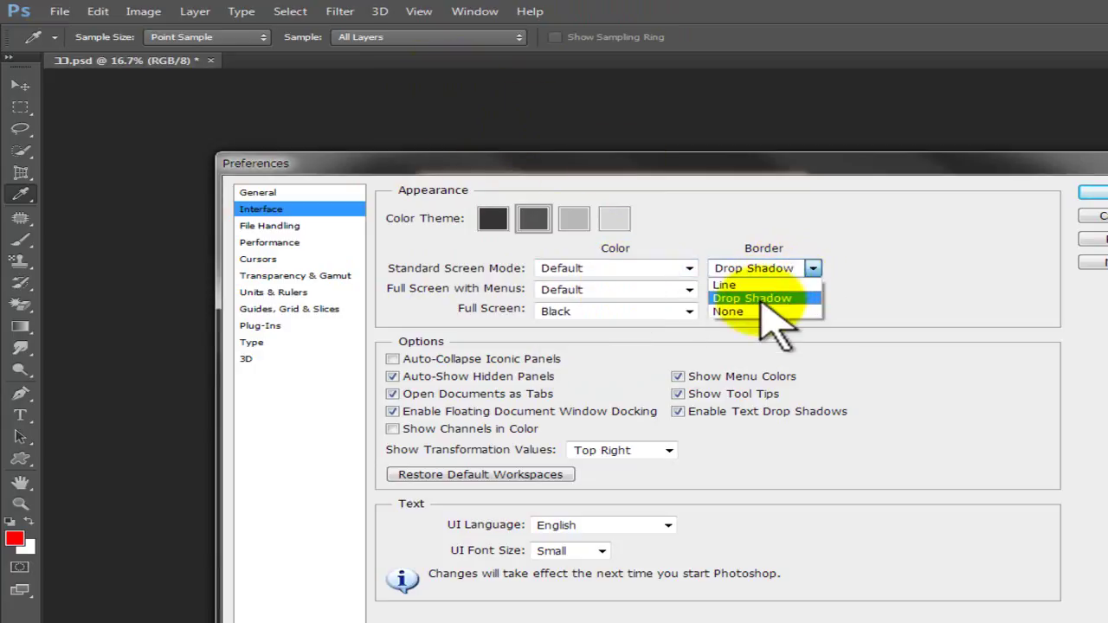
{"action": "left_click", "coordinate": [755, 285]}
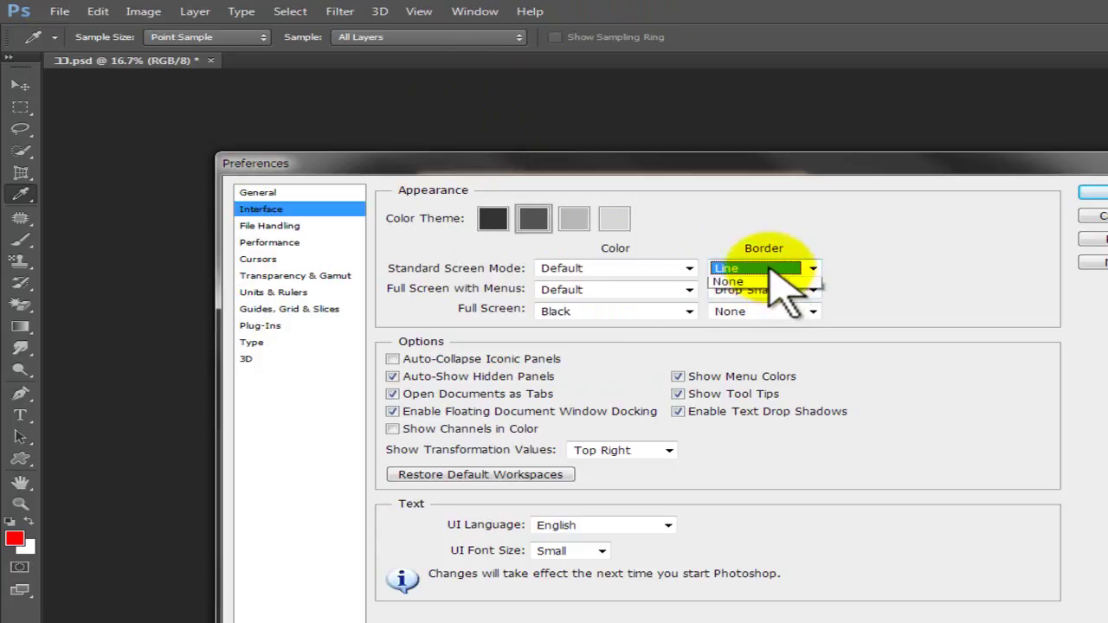
{"action": "left_click", "coordinate": [769, 273]}
{"action": "left_click", "coordinate": [760, 299]}
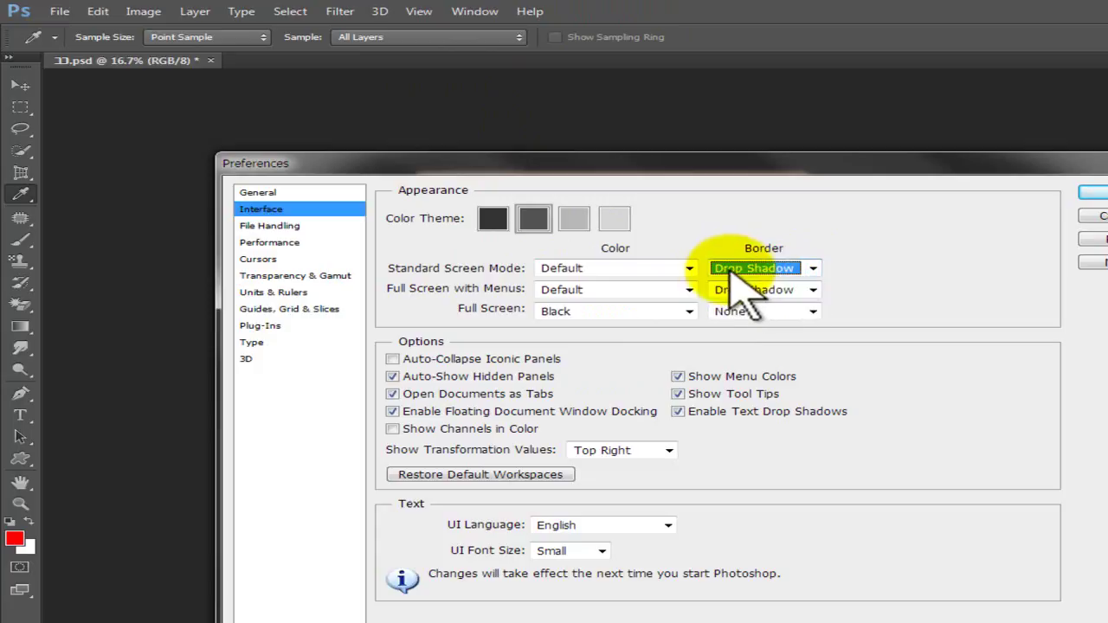
Set the Full Screen with Menus color to Dark Gray and apply the preferences.
{"action": "left_click", "coordinate": [611, 291]}
{"action": "left_click", "coordinate": [596, 331]}
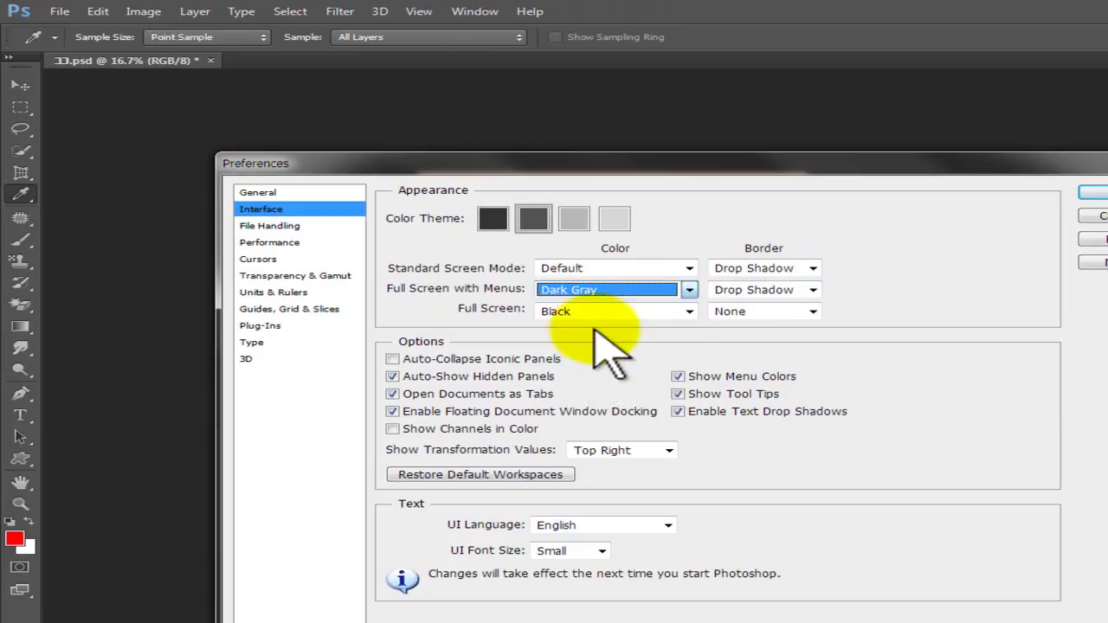
{"action": "left_click", "coordinate": [583, 289]}
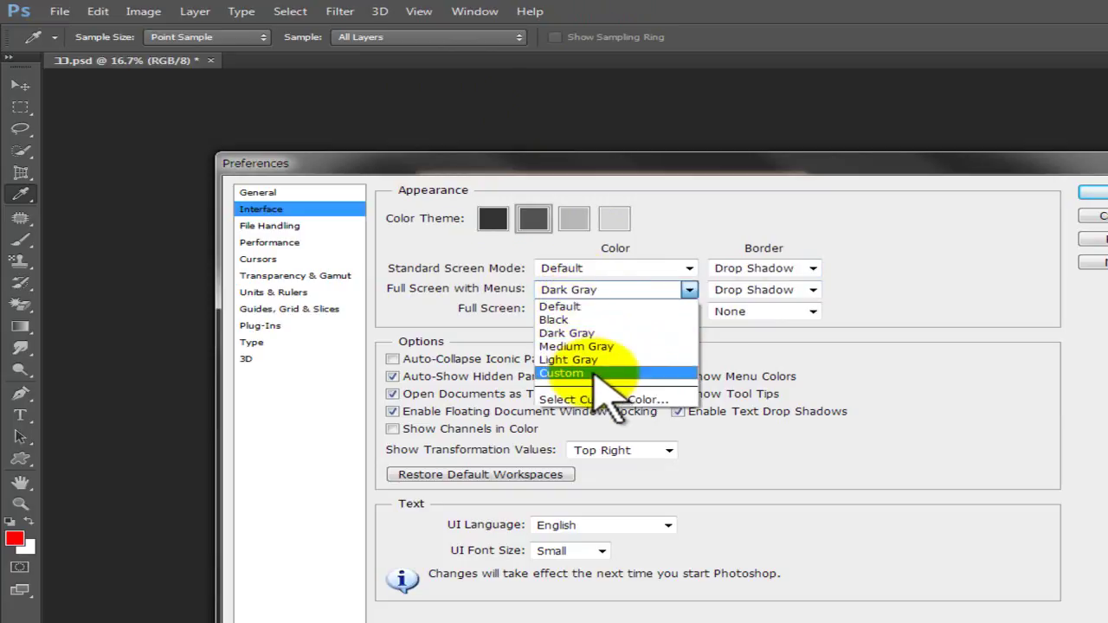
{"action": "left_click", "coordinate": [684, 230]}
{"action": "left_click", "coordinate": [528, 222]}
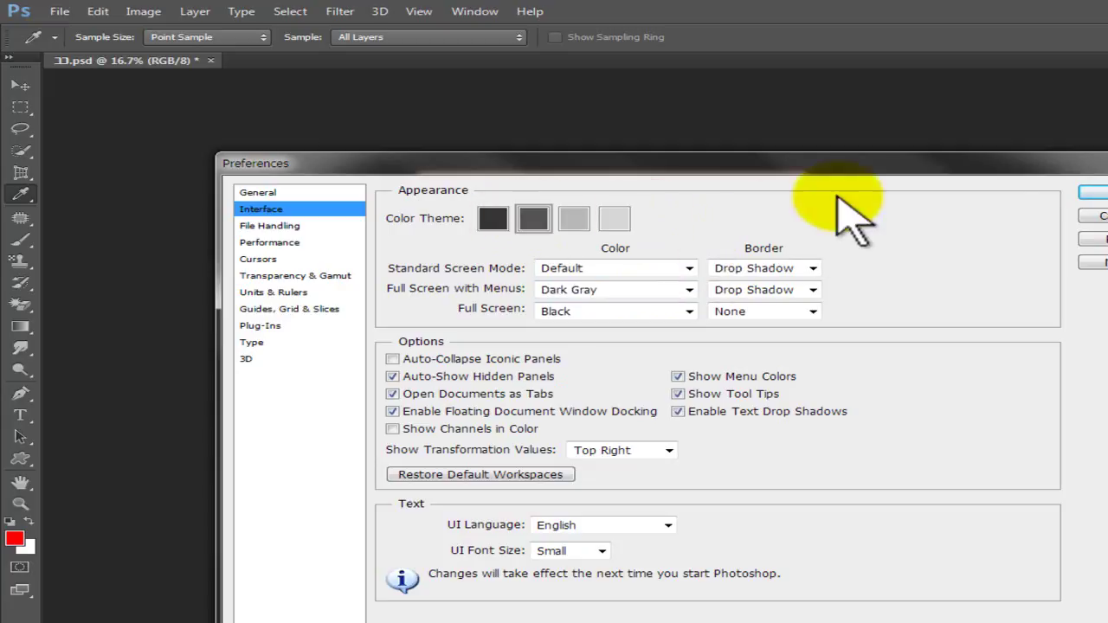
{"action": "left_click", "coordinate": [1093, 194]}
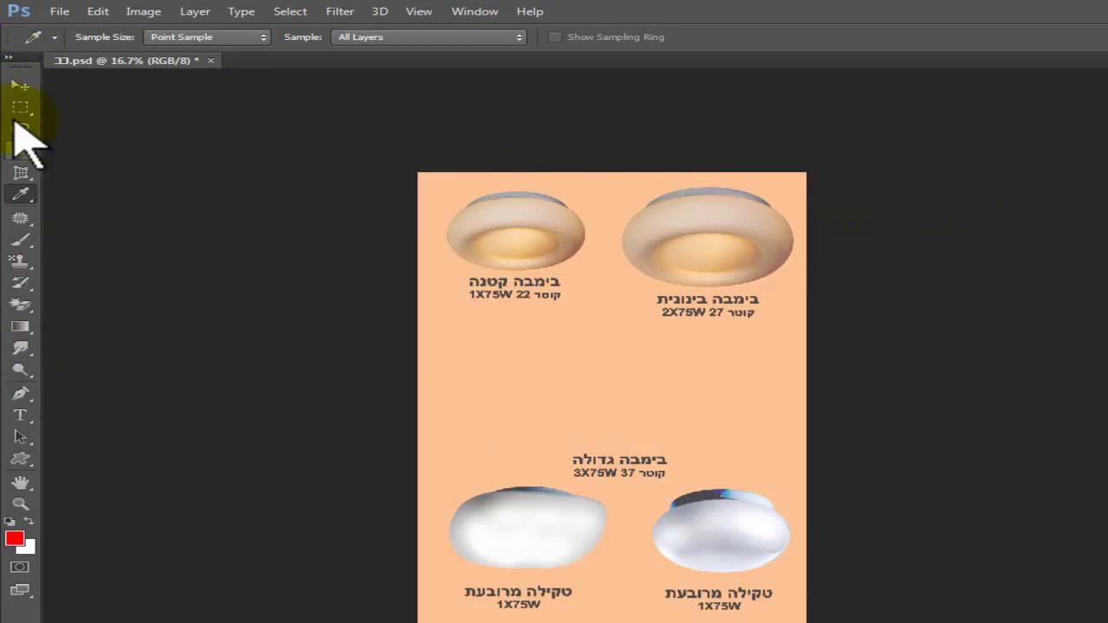
Preview the toolbox in two columns and view the tools grouped with the Eyedropper.
{"action": "left_click", "coordinate": [10, 59]}
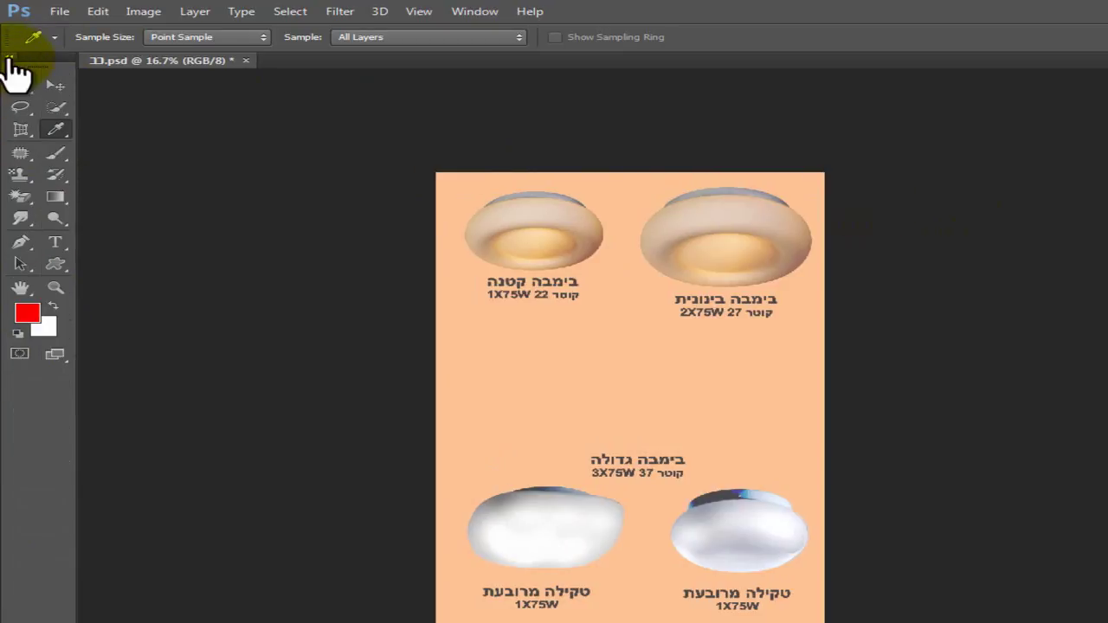
{"action": "left_click", "coordinate": [9, 59]}
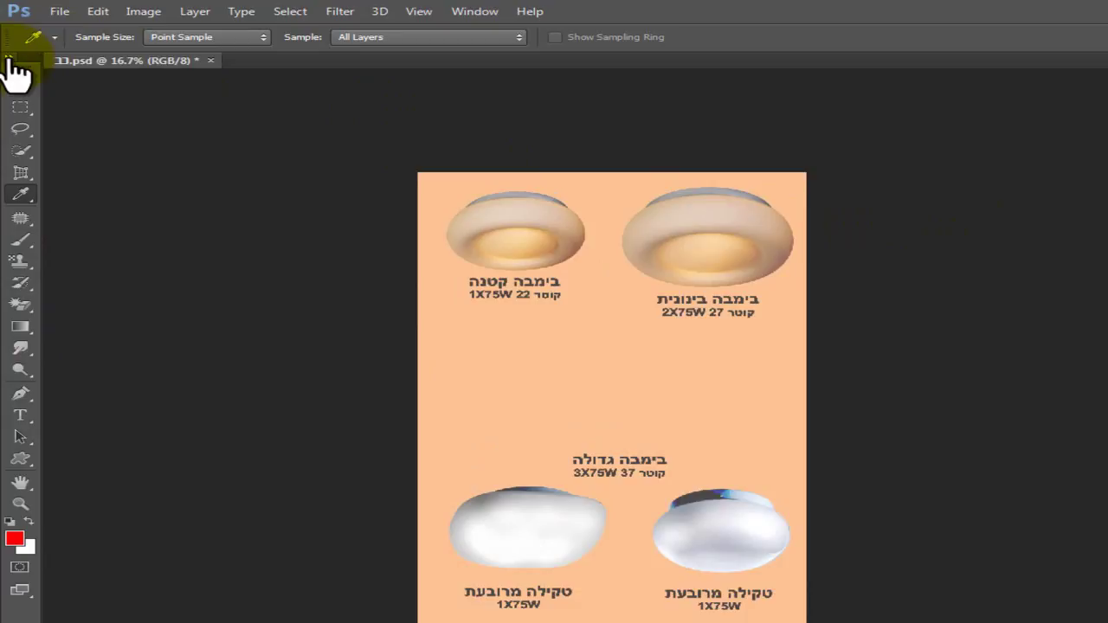
{"action": "left_click", "coordinate": [22, 176]}
{"action": "mouse_move", "coordinate": [23, 180]}
{"action": "left_mouse_down"}
{"action": "mouse_move", "coordinate": [79, 186]}
{"action": "mouse_move", "coordinate": [35, 182]}
{"action": "mouse_move", "coordinate": [26, 201]}
{"action": "left_mouse_up"}
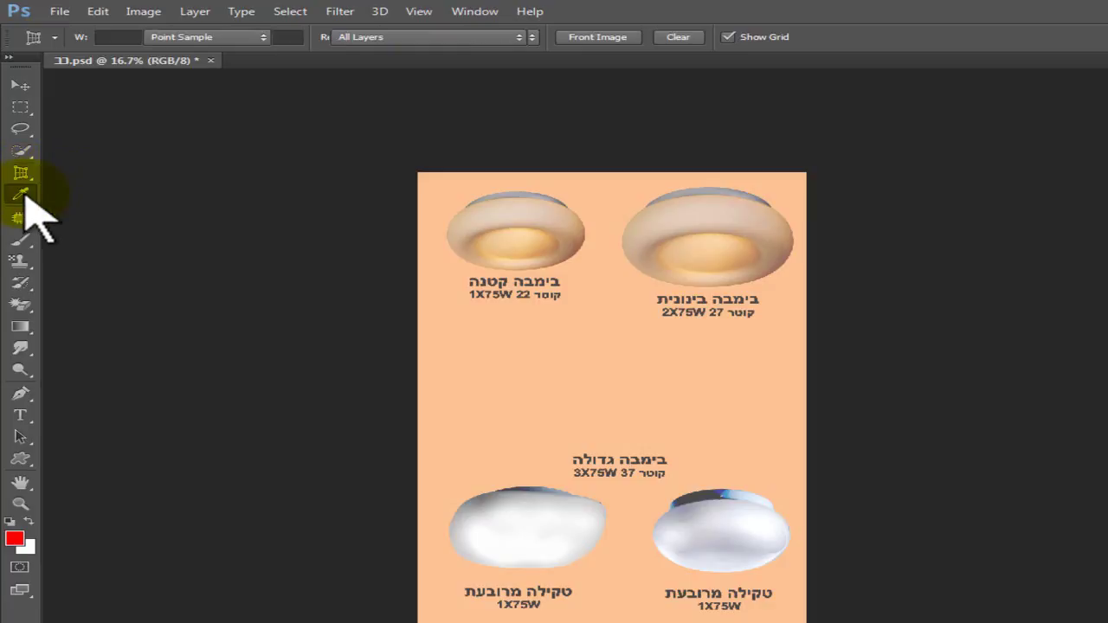
{"action": "left_click", "coordinate": [24, 196]}
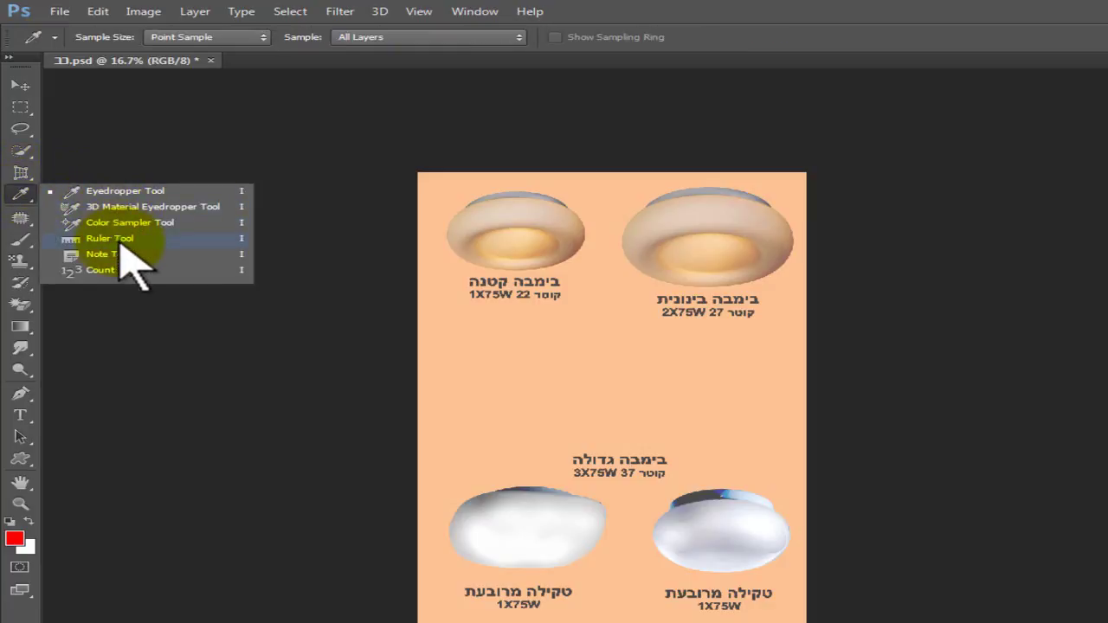
{"action": "left_click", "coordinate": [181, 144]}
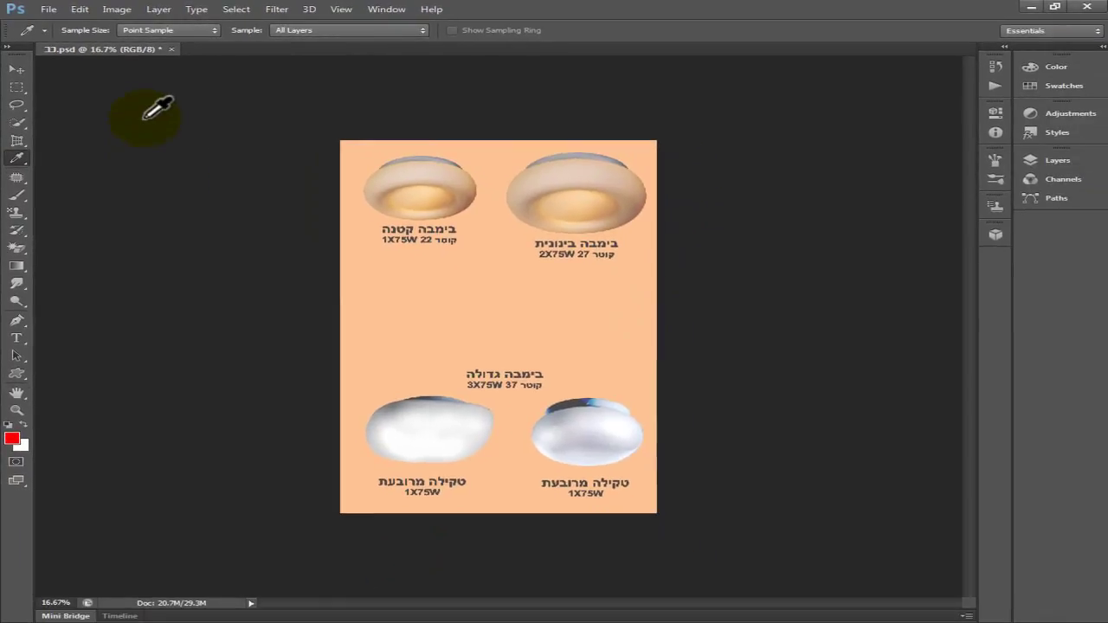
{"action": "left_click", "coordinate": [146, 119]}
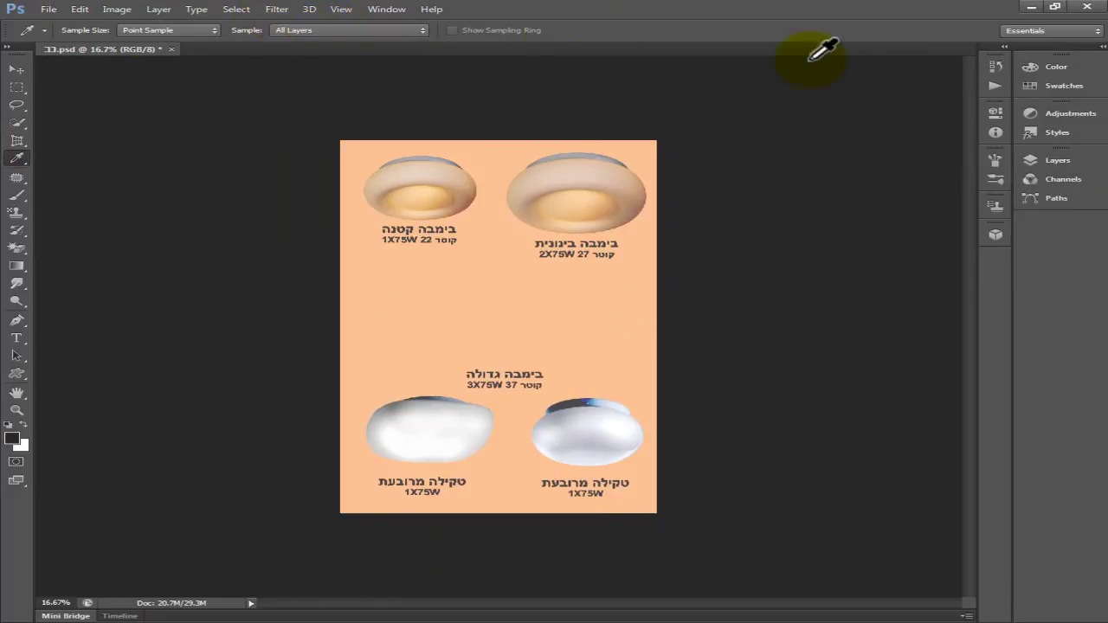
Switch to the New in CS 6 workspace and examine the window, view, 3D and filter commands it highlights.
{"action": "left_click", "coordinate": [1032, 43]}
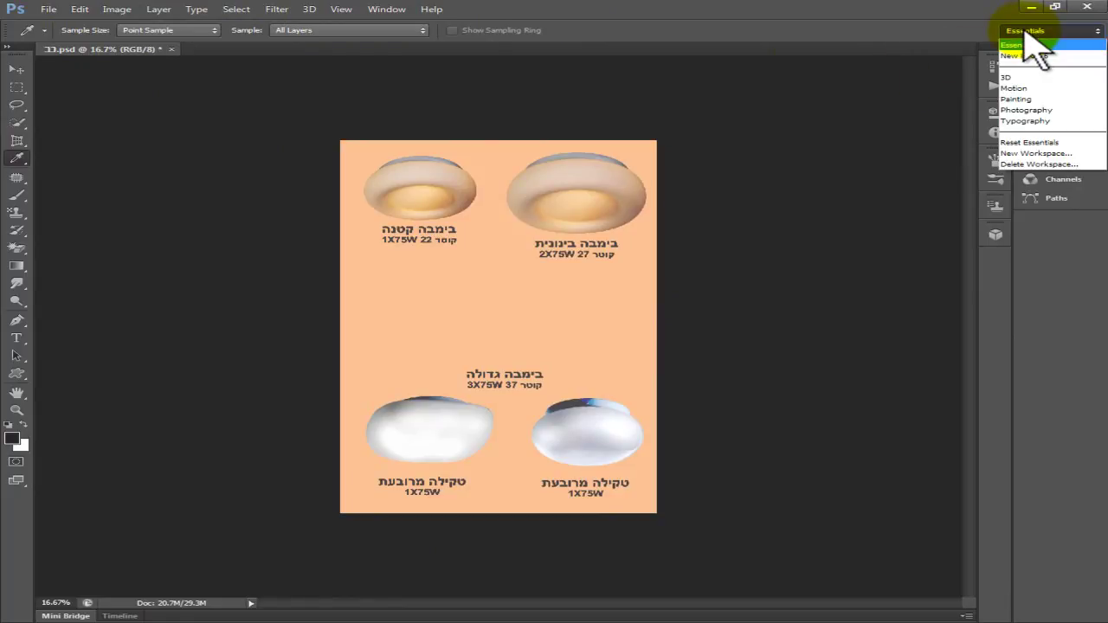
{"action": "left_click", "coordinate": [1050, 56]}
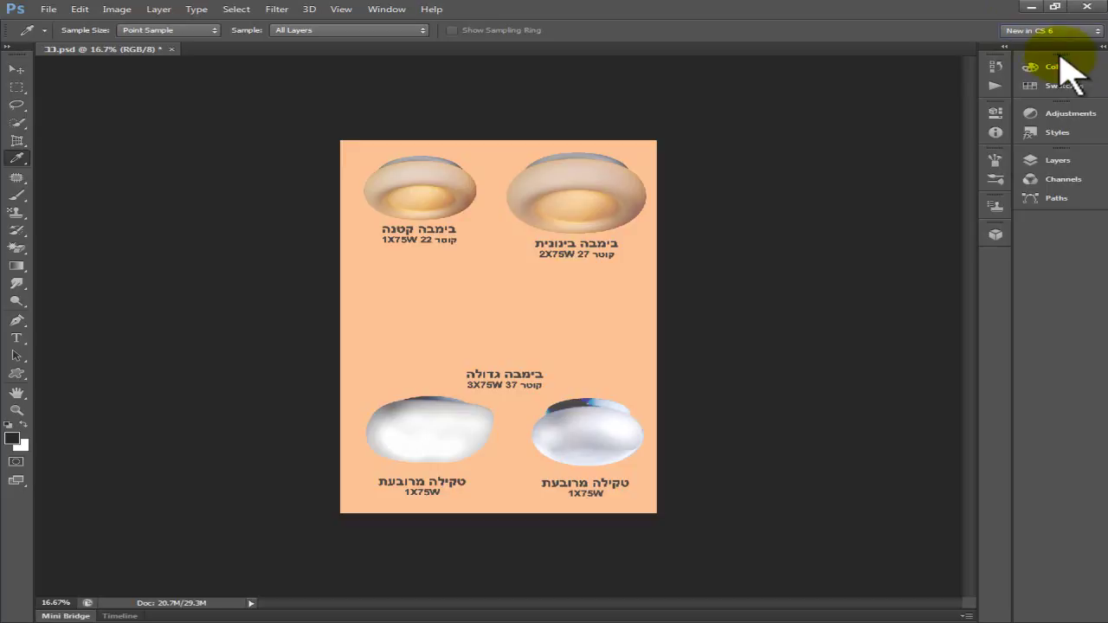
{"action": "left_click", "coordinate": [389, 11]}
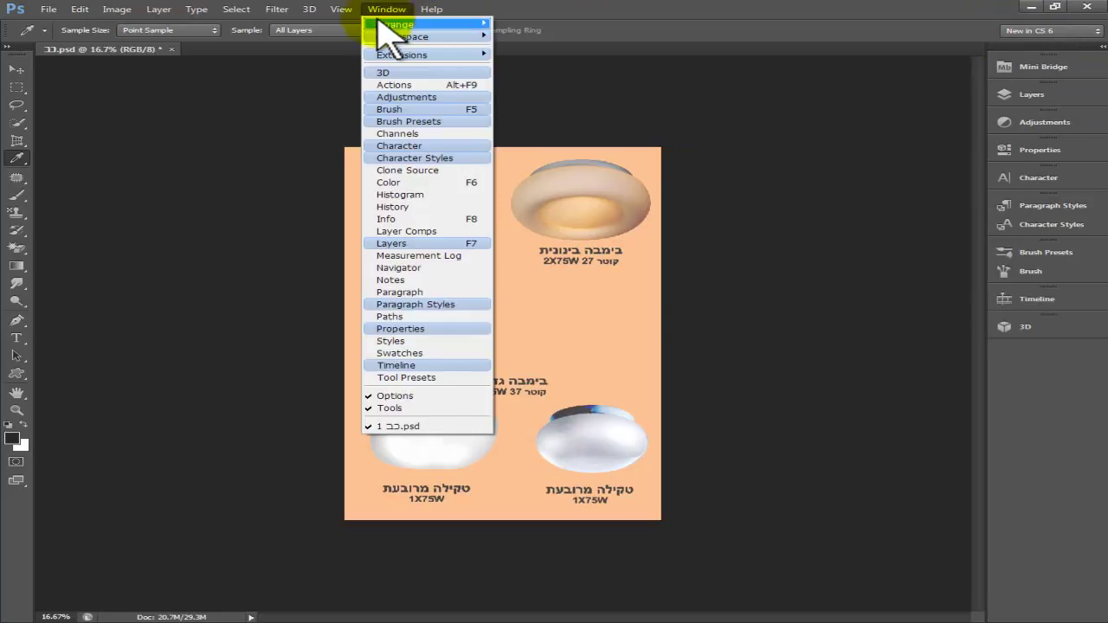
{"action": "mouse_move", "coordinate": [346, 12]}
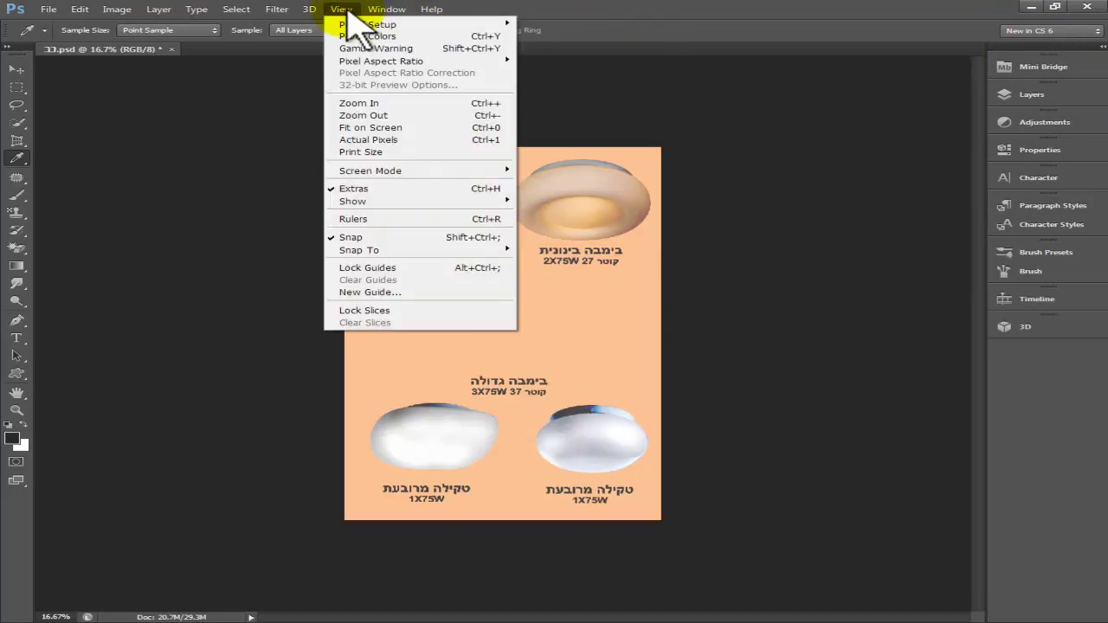
{"action": "mouse_move", "coordinate": [305, 12]}
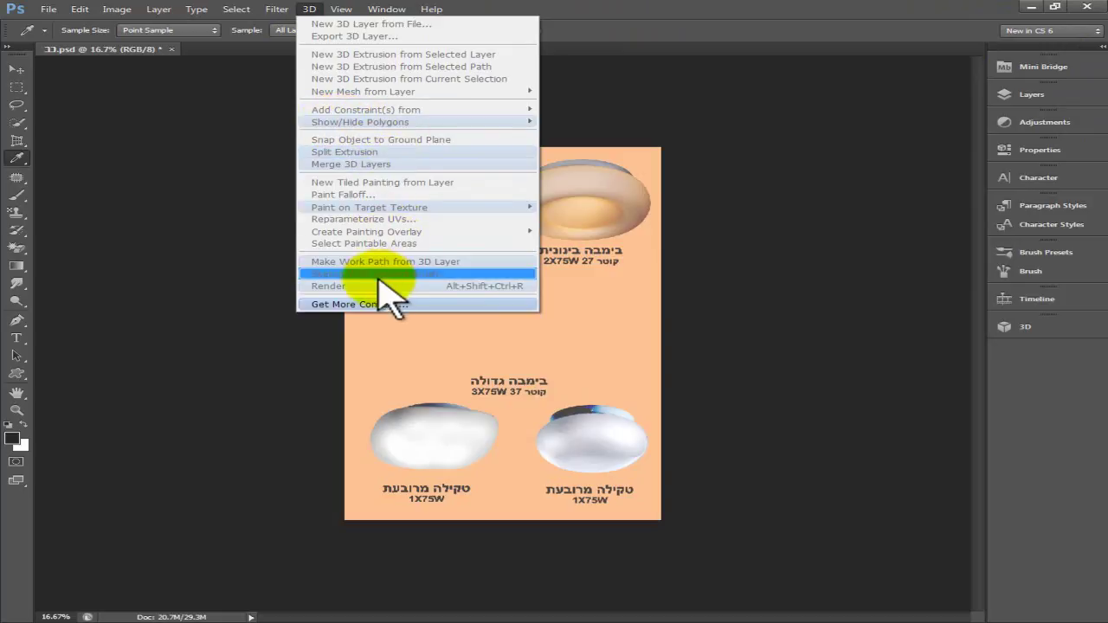
{"action": "mouse_move", "coordinate": [269, 17]}
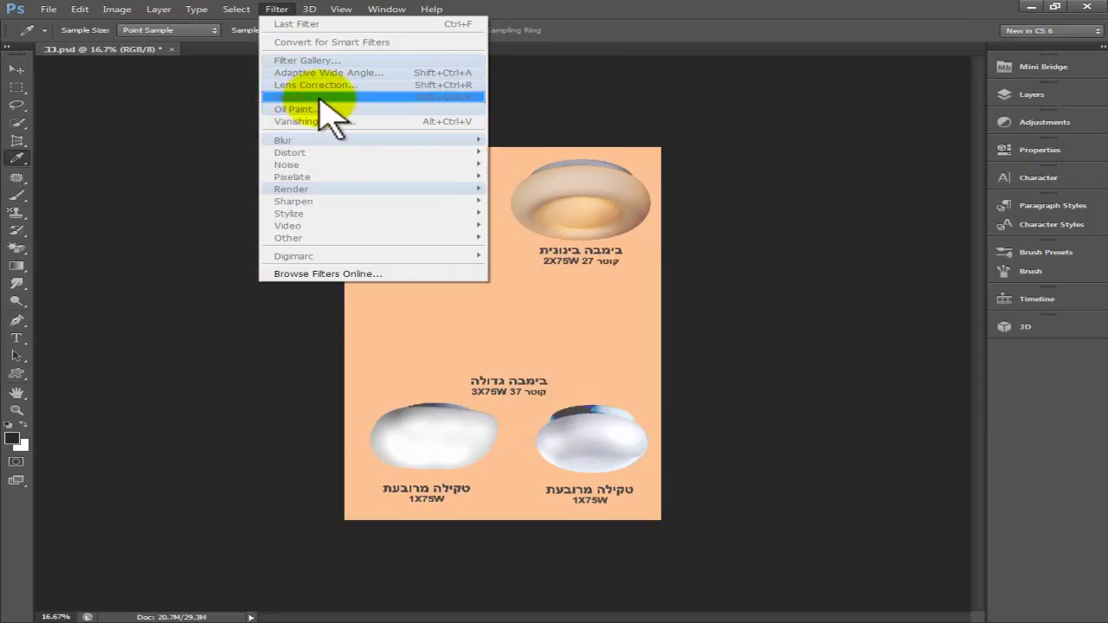
{"action": "left_click", "coordinate": [558, 18]}
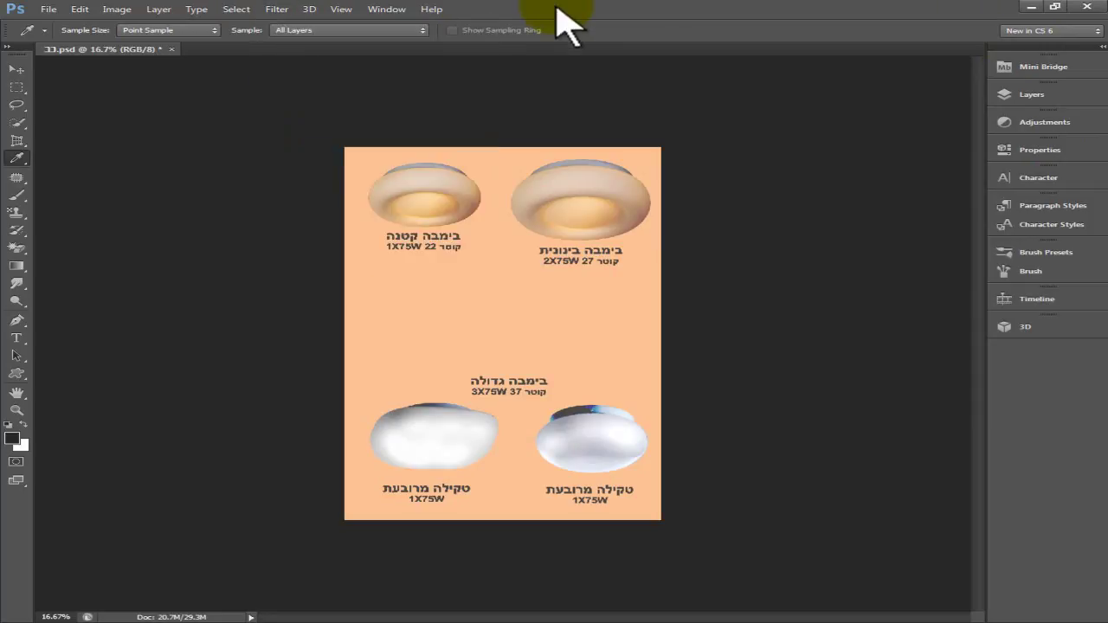
Preview the 3D workspace and switch to the Motion workspace.
{"action": "left_click", "coordinate": [1051, 31]}
{"action": "left_click", "coordinate": [1078, 78]}
{"action": "left_click", "coordinate": [1031, 33]}
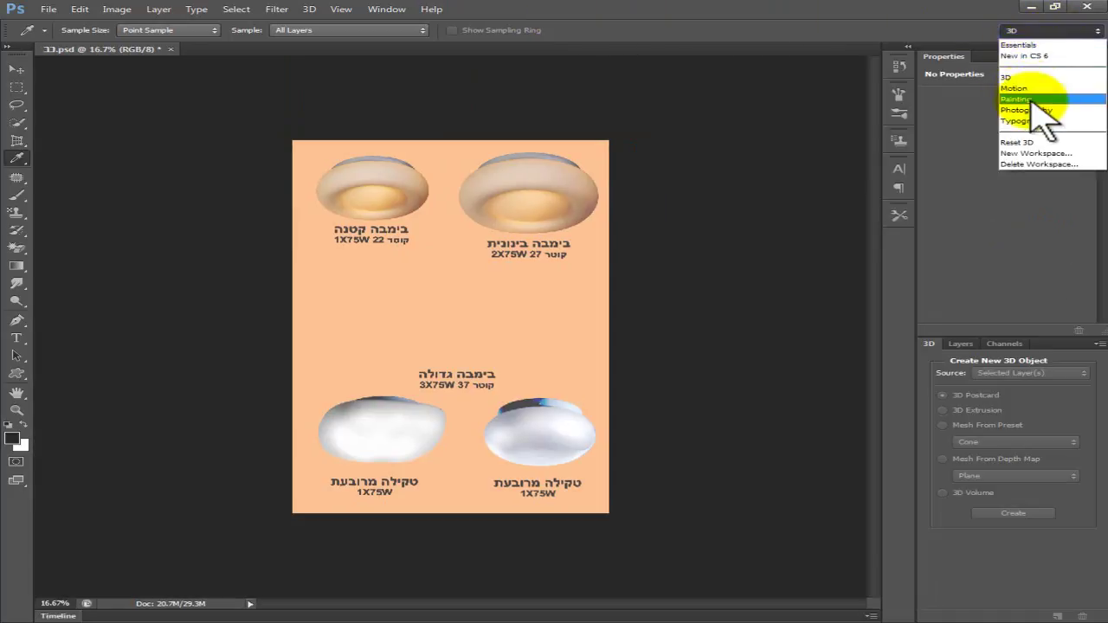
{"action": "left_click", "coordinate": [1045, 96]}
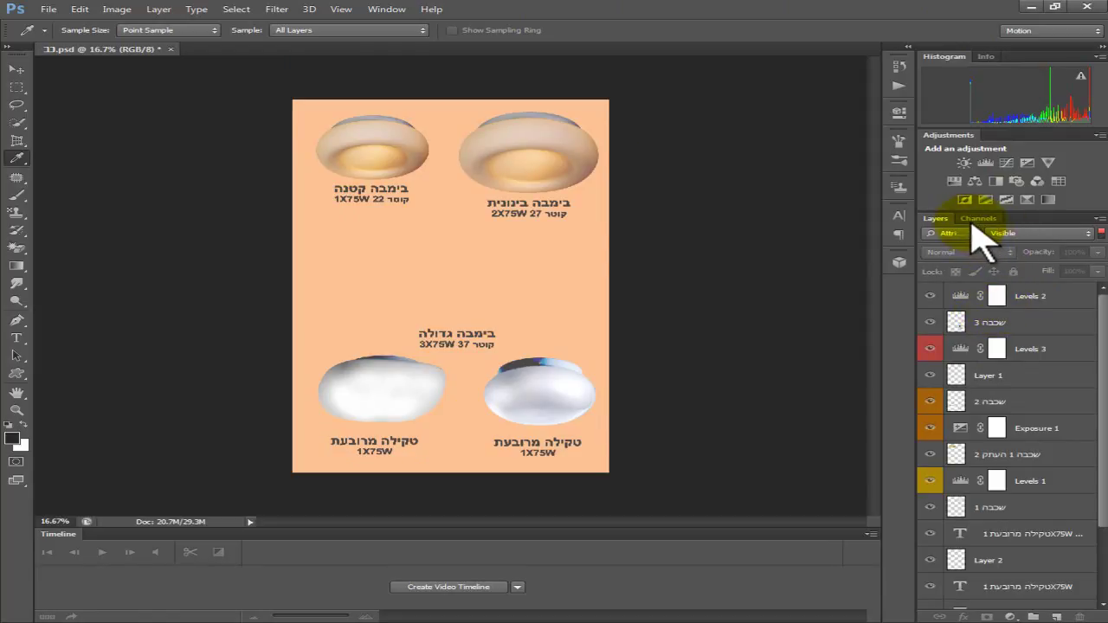
Switch to the Essentials workspace and show the Layers panel.
{"action": "left_click", "coordinate": [1062, 30]}
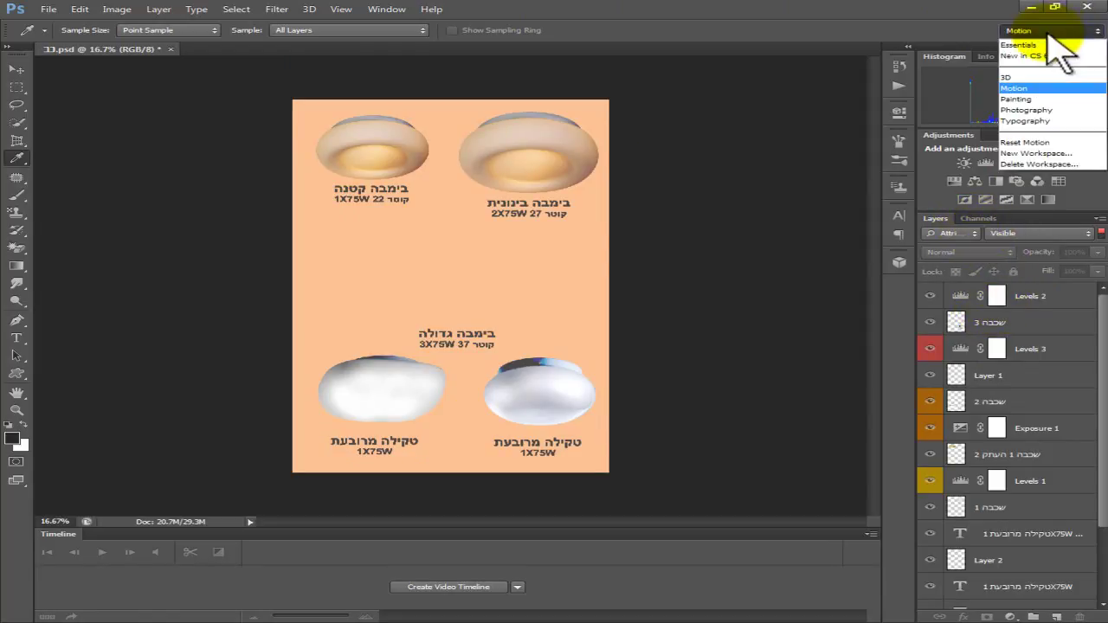
{"action": "left_click", "coordinate": [1043, 46]}
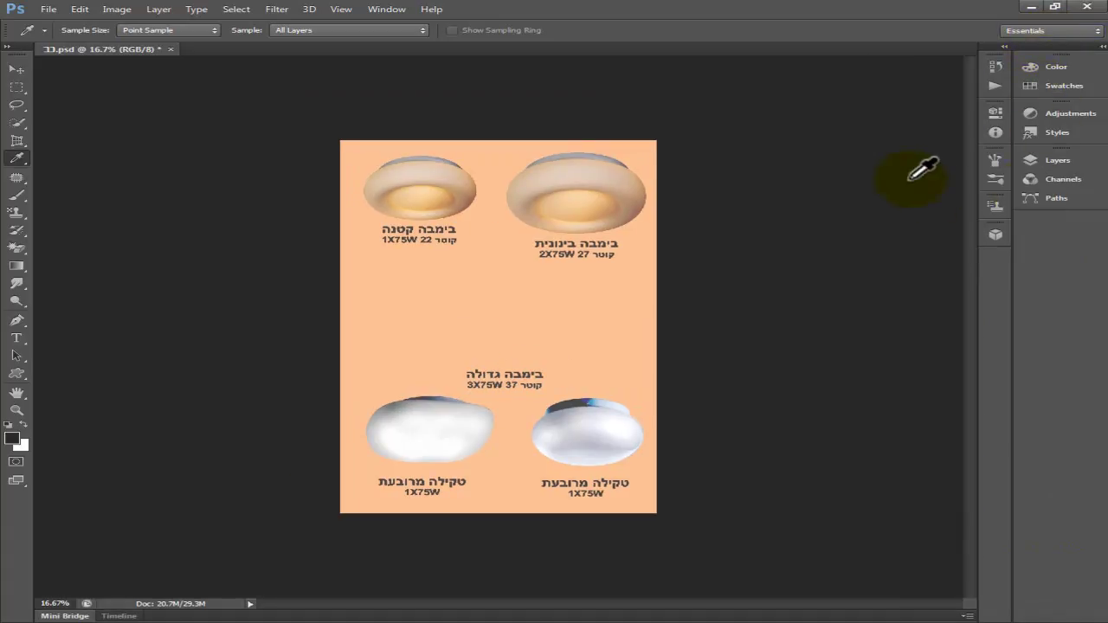
{"action": "key", "text": "F7"}
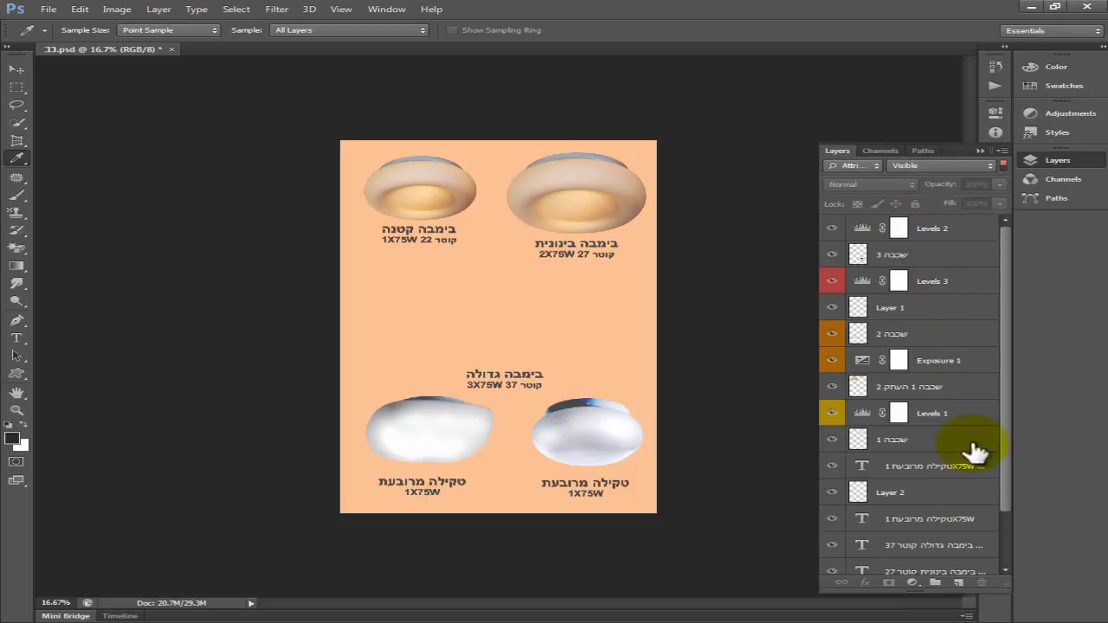
Detach the Layers panel from the dock, place it beside the artwork and enlarge it to fit the whole layer list.
{"action": "left_click_drag", "start_coordinate": [1009, 584], "coordinate": [963, 594]}
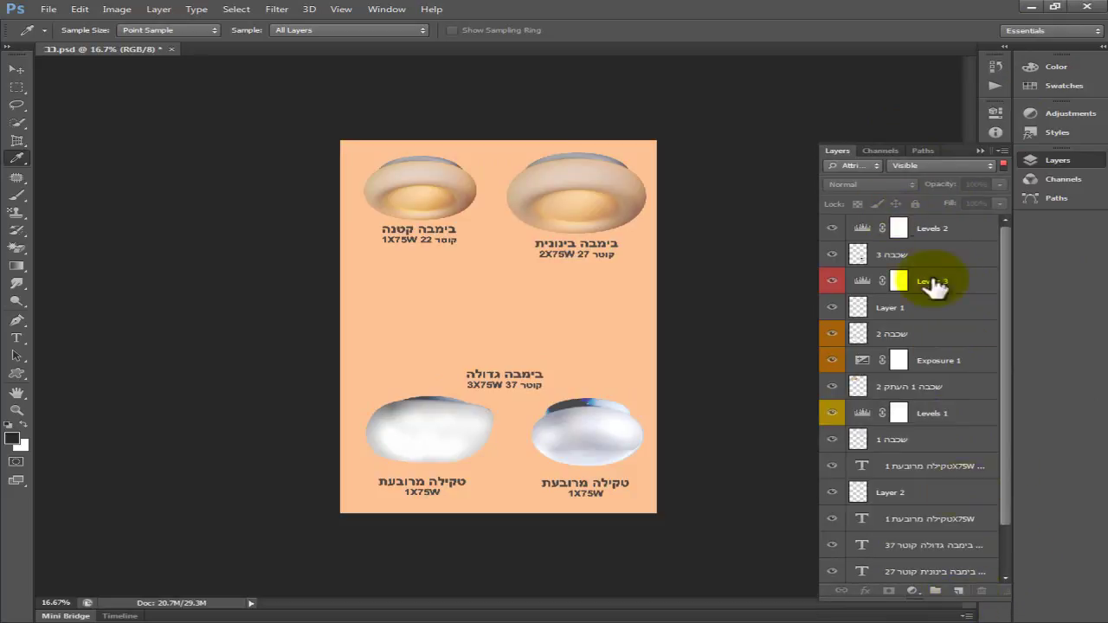
{"action": "left_click_drag", "start_coordinate": [843, 151], "coordinate": [641, 26]}
{"action": "left_click", "coordinate": [885, 150]}
{"action": "left_click", "coordinate": [980, 151]}
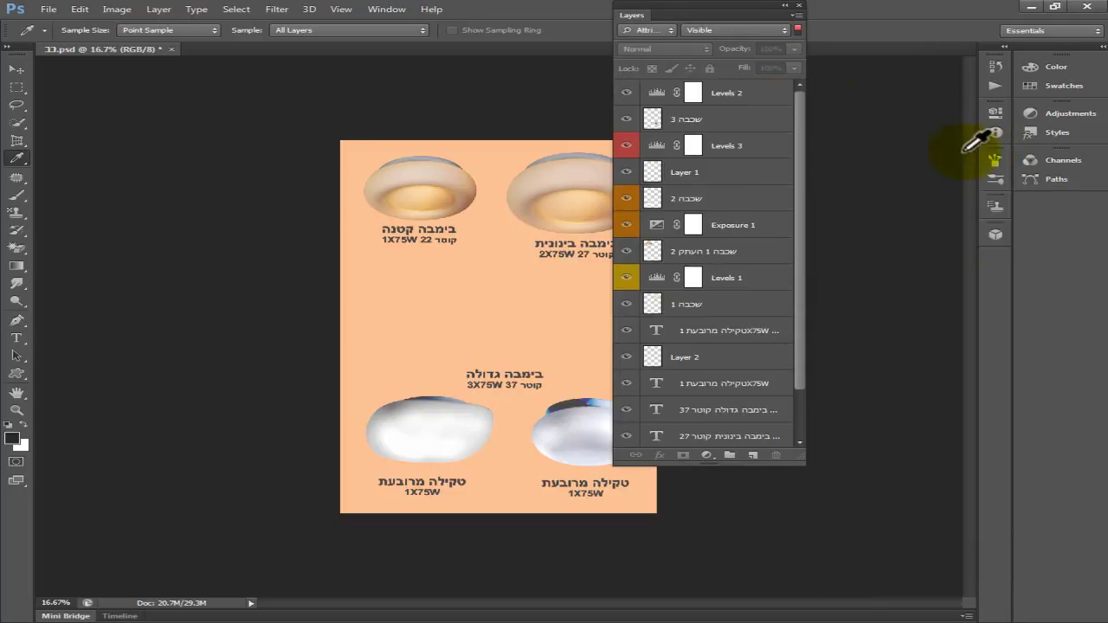
{"action": "left_click_drag", "start_coordinate": [723, 18], "coordinate": [846, 25]}
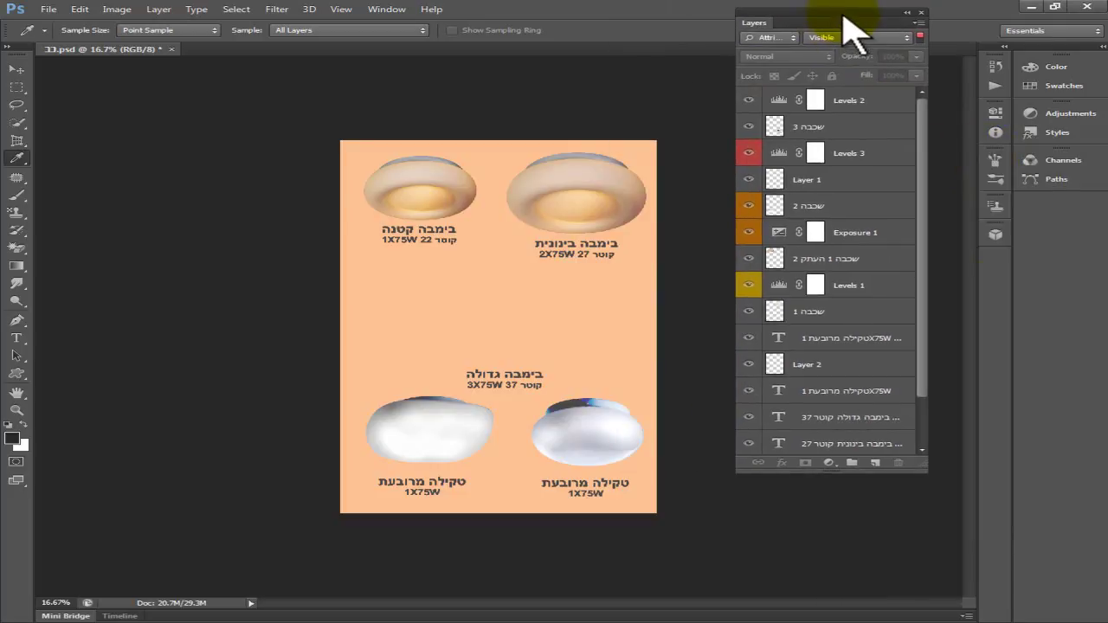
{"action": "left_click_drag", "start_coordinate": [922, 466], "coordinate": [934, 530]}
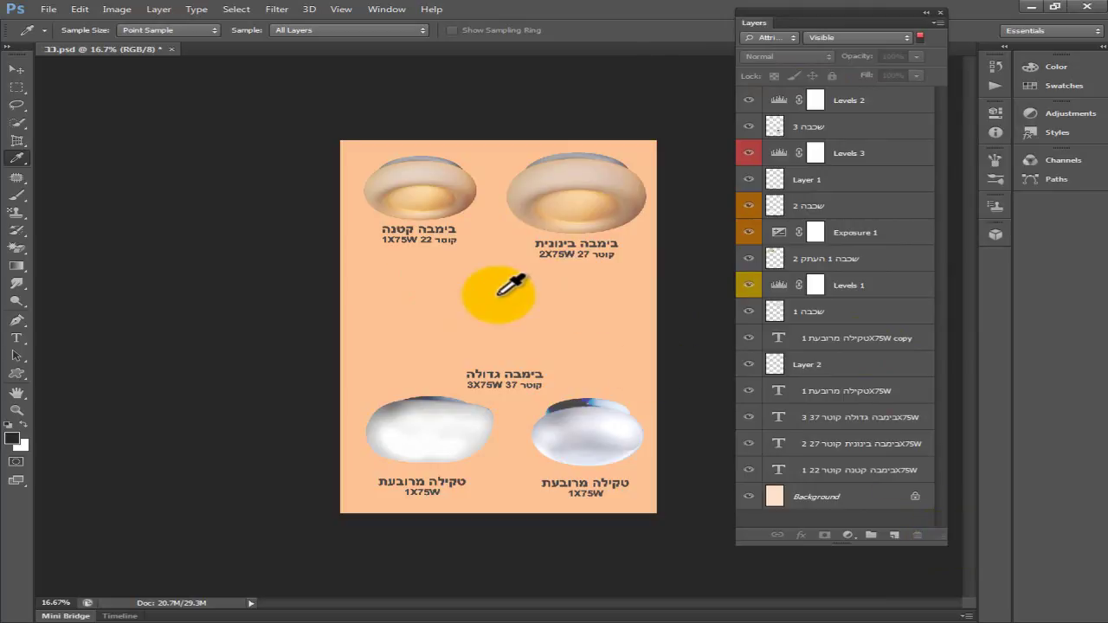
Activate the Move tool, set the layer filter to Kind and preview only the pixel layers before clearing the filter.
{"action": "left_click", "coordinate": [16, 69]}
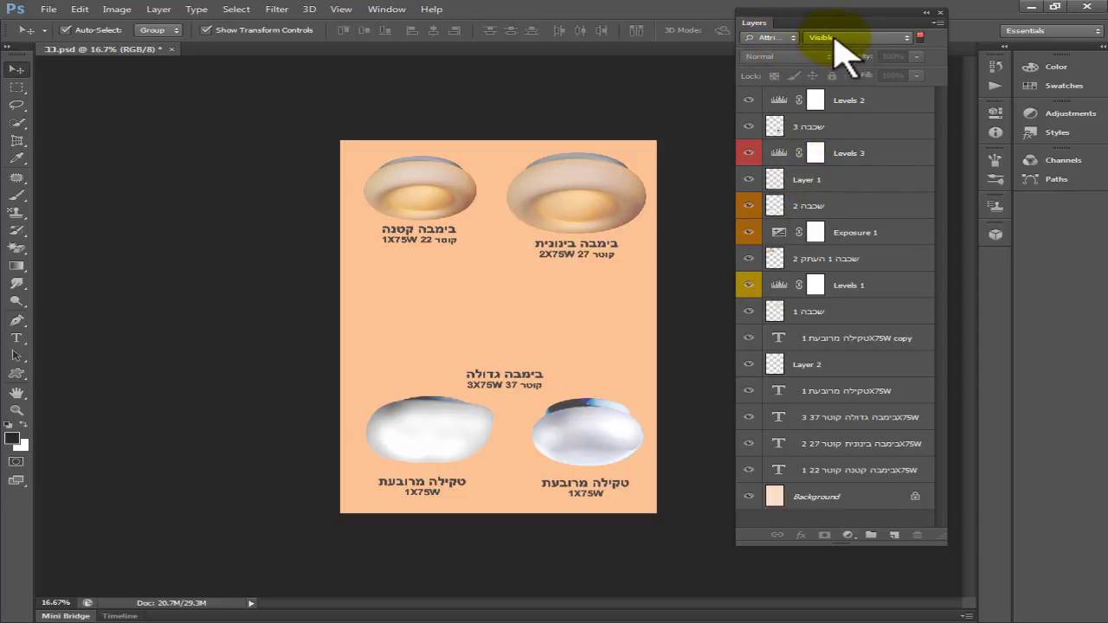
{"action": "left_click", "coordinate": [788, 41]}
{"action": "left_click", "coordinate": [775, 51]}
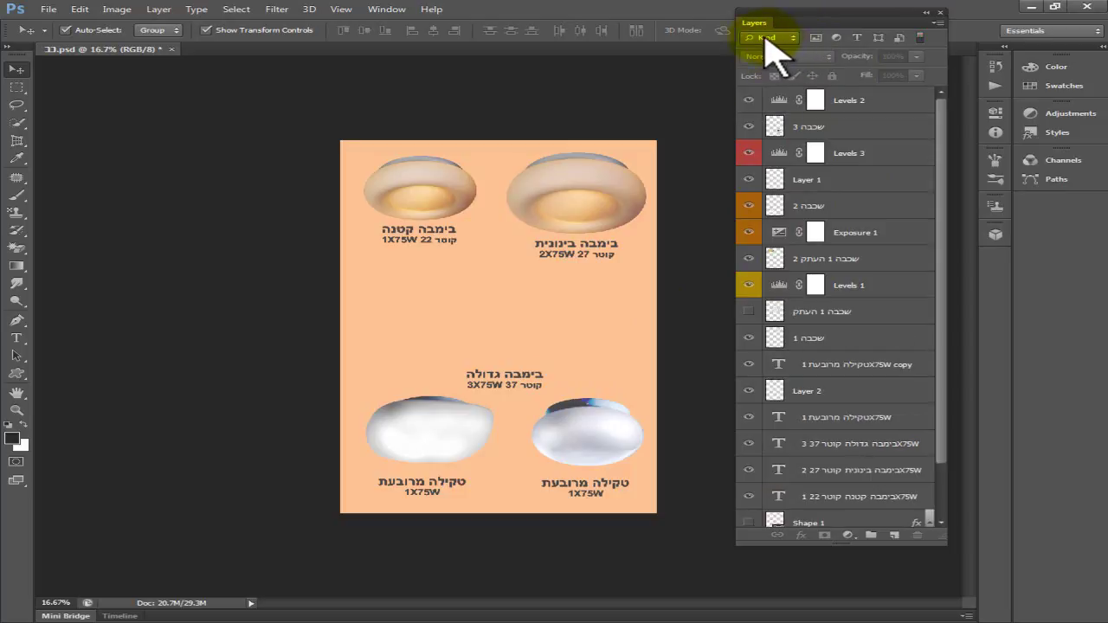
{"action": "left_click", "coordinate": [815, 38]}
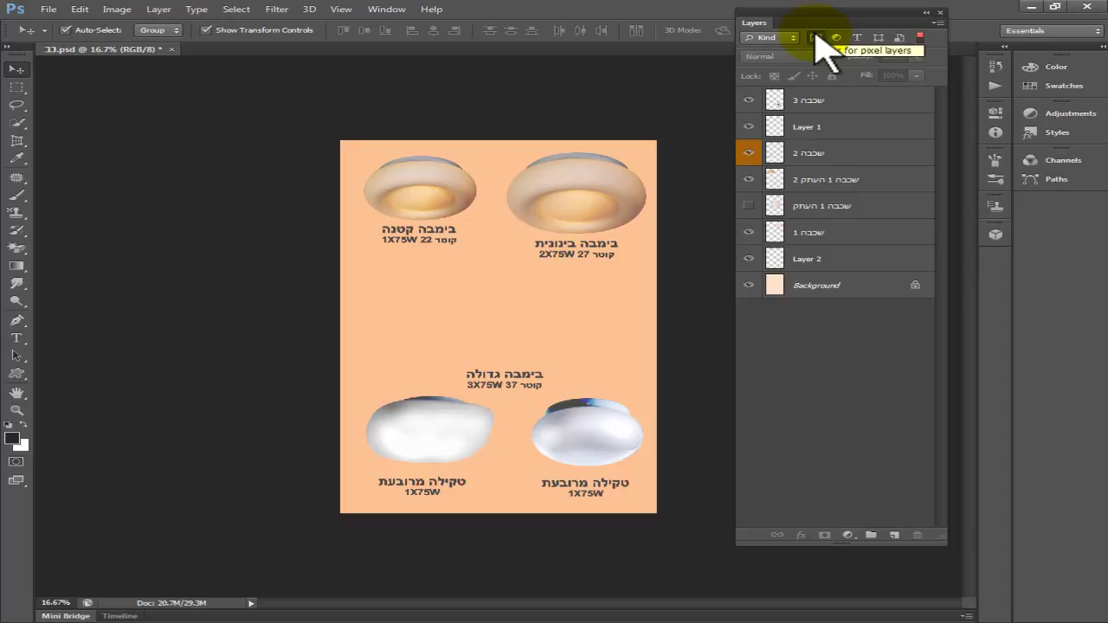
{"action": "left_click", "coordinate": [815, 38]}
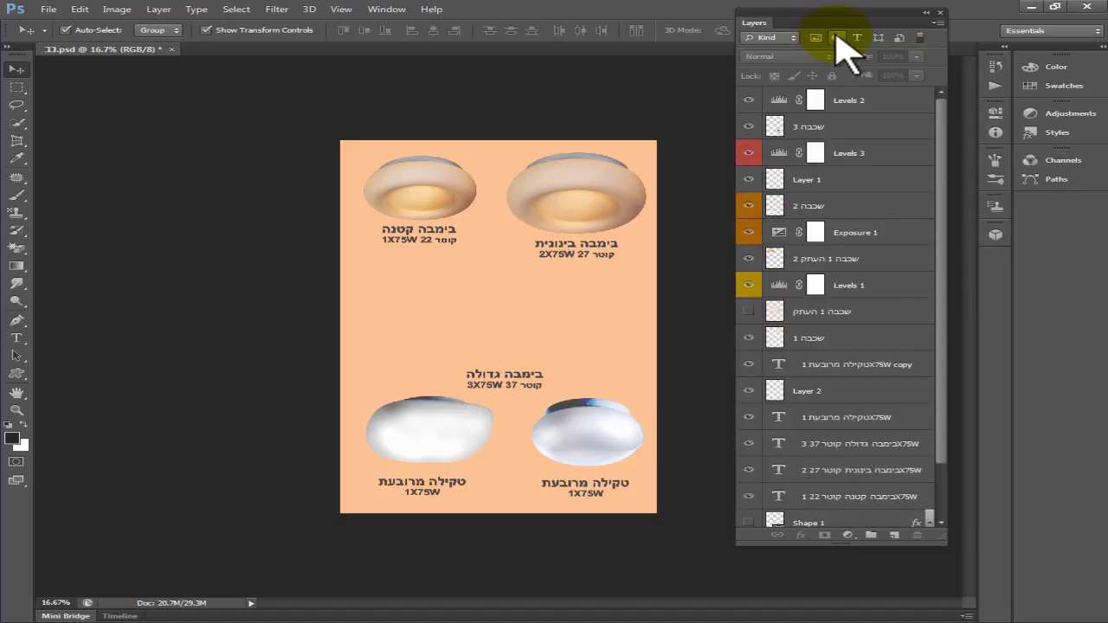
Filter the list to adjustment layers, toggle the visibility of Levels 2 and Levels 3 to compare their effect, and clear the filter.
{"action": "left_click", "coordinate": [836, 38]}
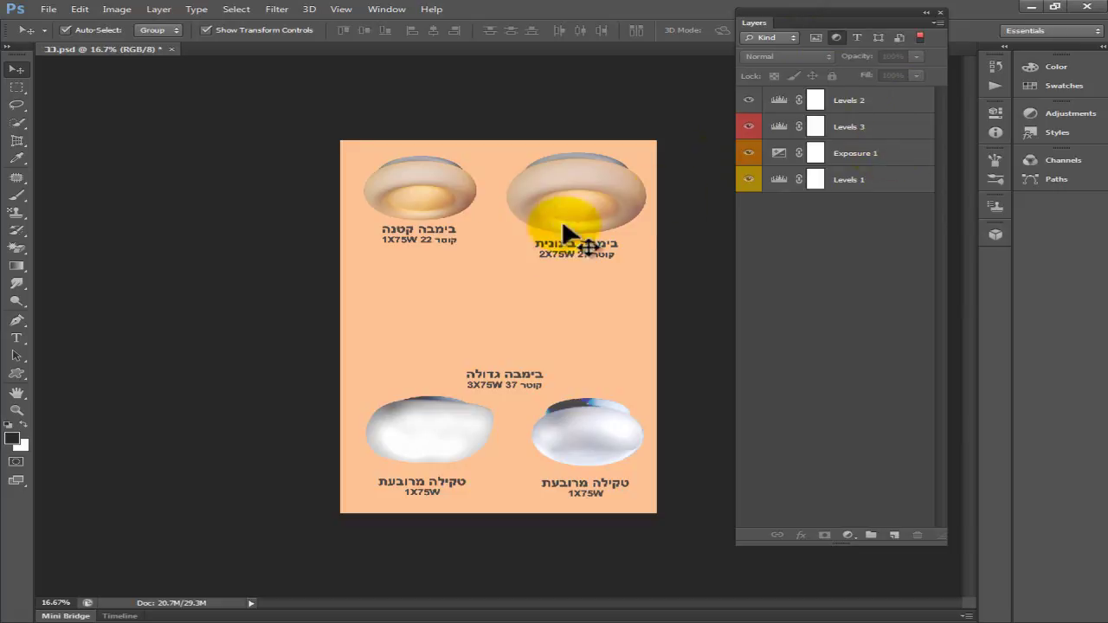
{"action": "left_click", "coordinate": [749, 101]}
{"action": "left_click", "coordinate": [749, 101]}
{"action": "left_click", "coordinate": [750, 101]}
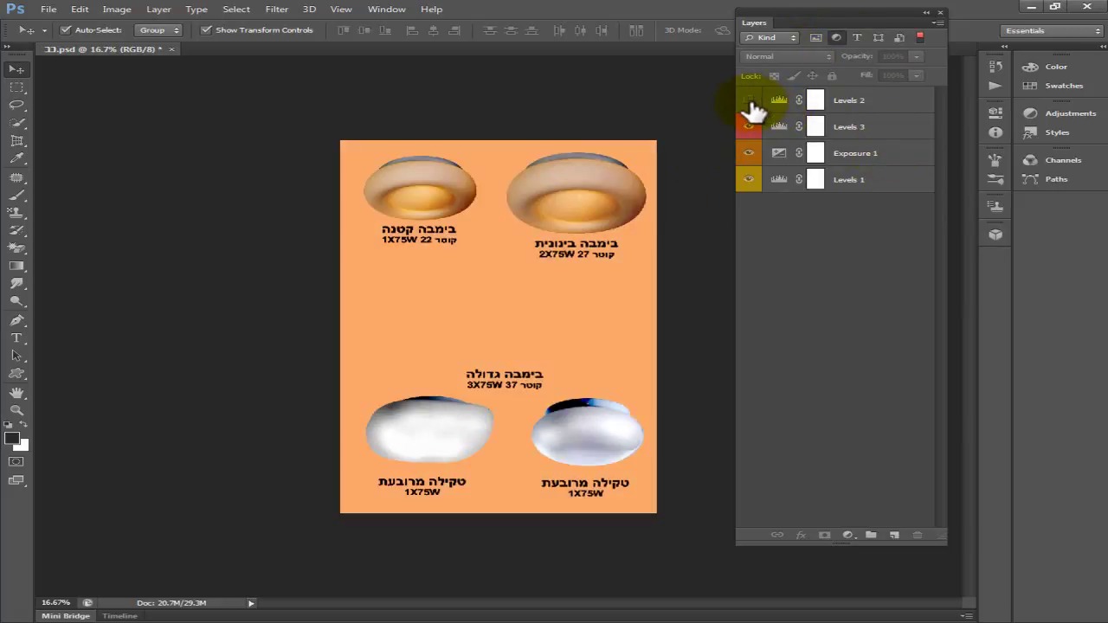
{"action": "left_click", "coordinate": [750, 100]}
{"action": "left_click", "coordinate": [749, 127]}
{"action": "left_click", "coordinate": [749, 126]}
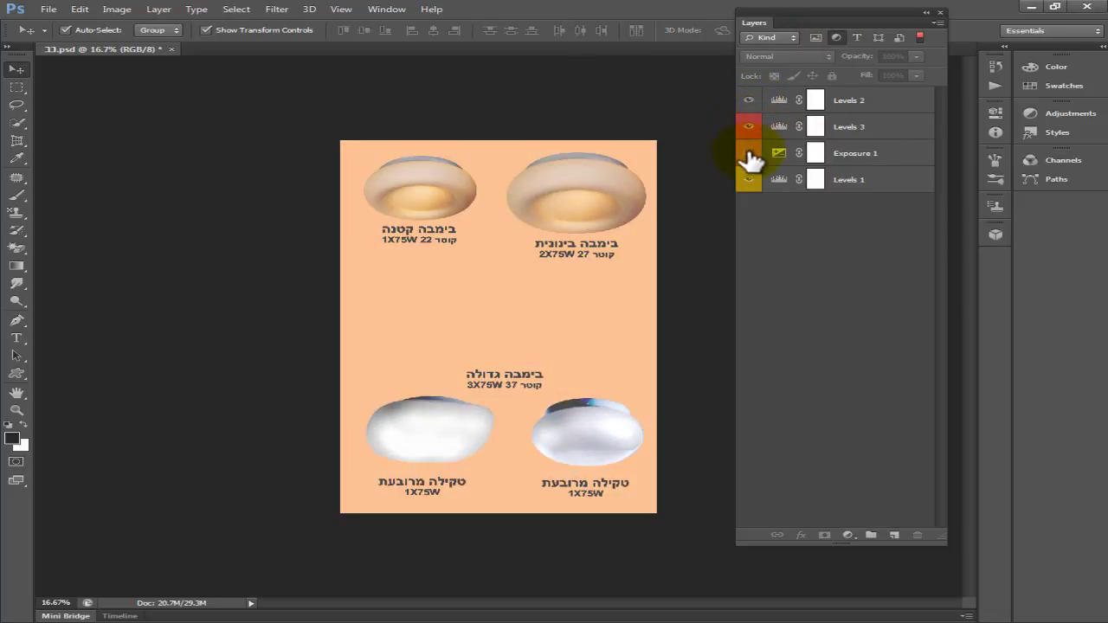
{"action": "left_click", "coordinate": [837, 38]}
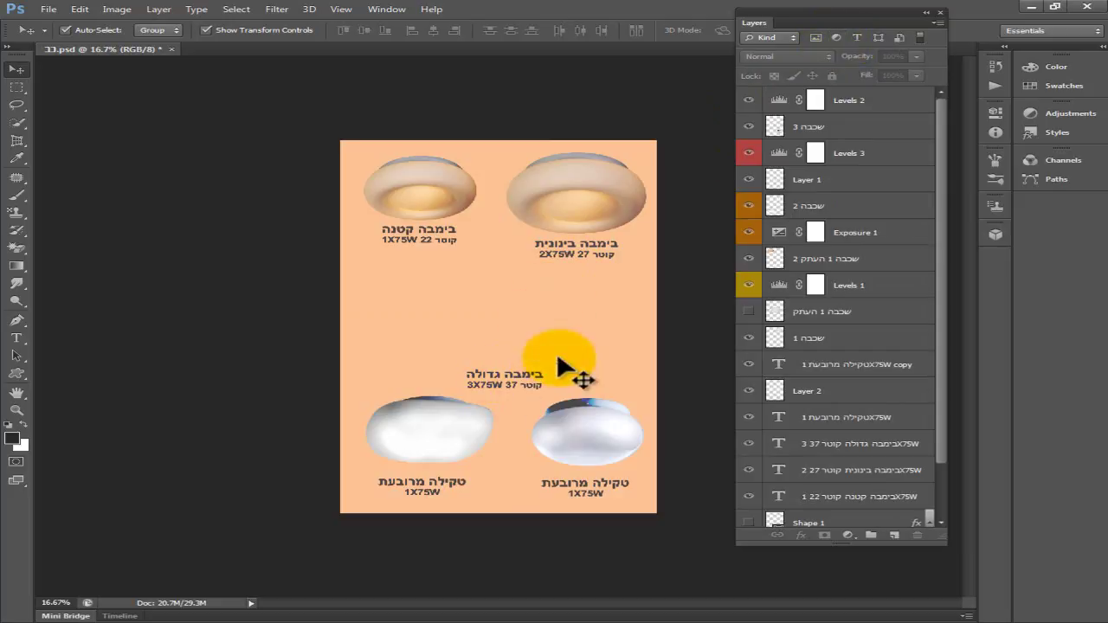
Filter for type layers, shift the text under the lower-left lamp slightly down and right, and clear the type filter.
{"action": "mouse_move", "coordinate": [938, 228]}
{"action": "left_mouse_down"}
{"action": "mouse_move", "coordinate": [938, 312]}
{"action": "mouse_move", "coordinate": [936, 212]}
{"action": "left_mouse_up"}
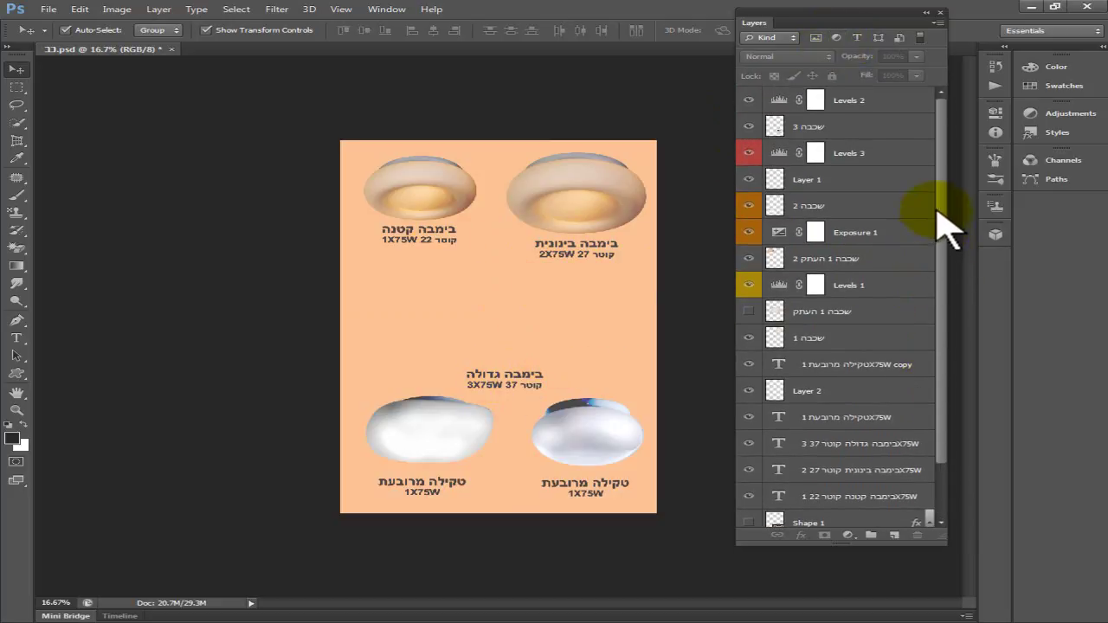
{"action": "left_click", "coordinate": [857, 38]}
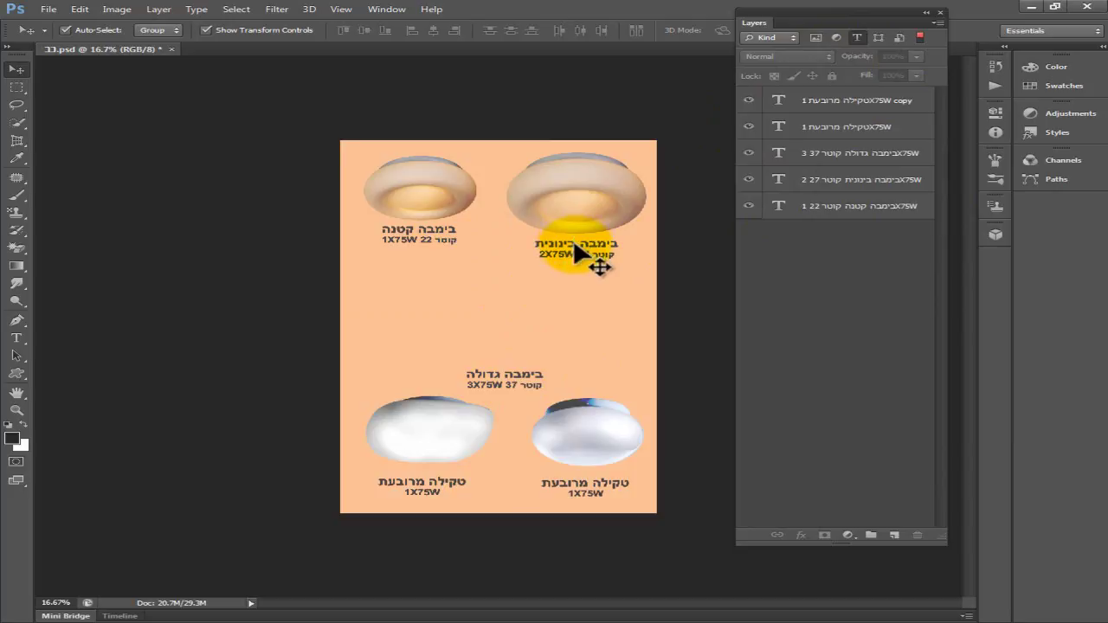
{"action": "left_click", "coordinate": [833, 136]}
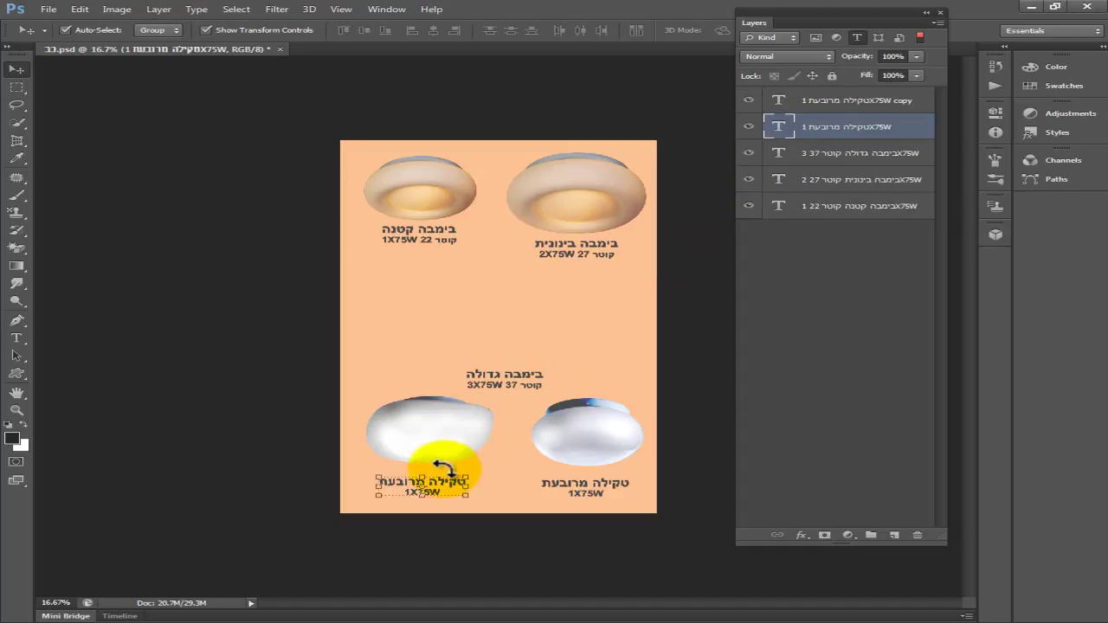
{"action": "left_click_drag", "start_coordinate": [442, 479], "coordinate": [426, 496]}
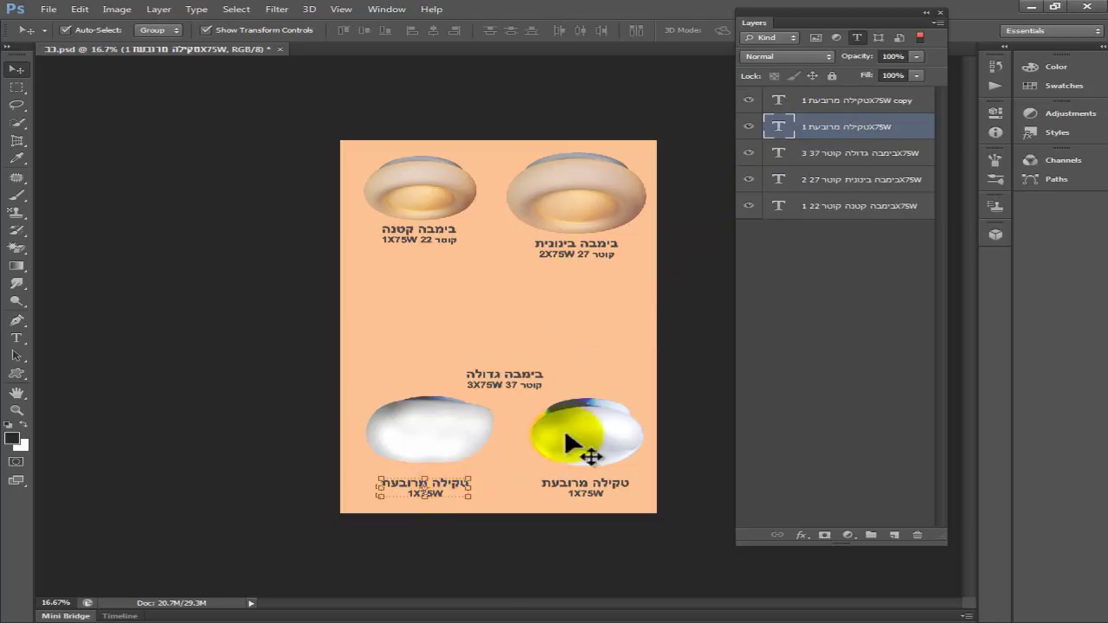
{"action": "left_click", "coordinate": [859, 38]}
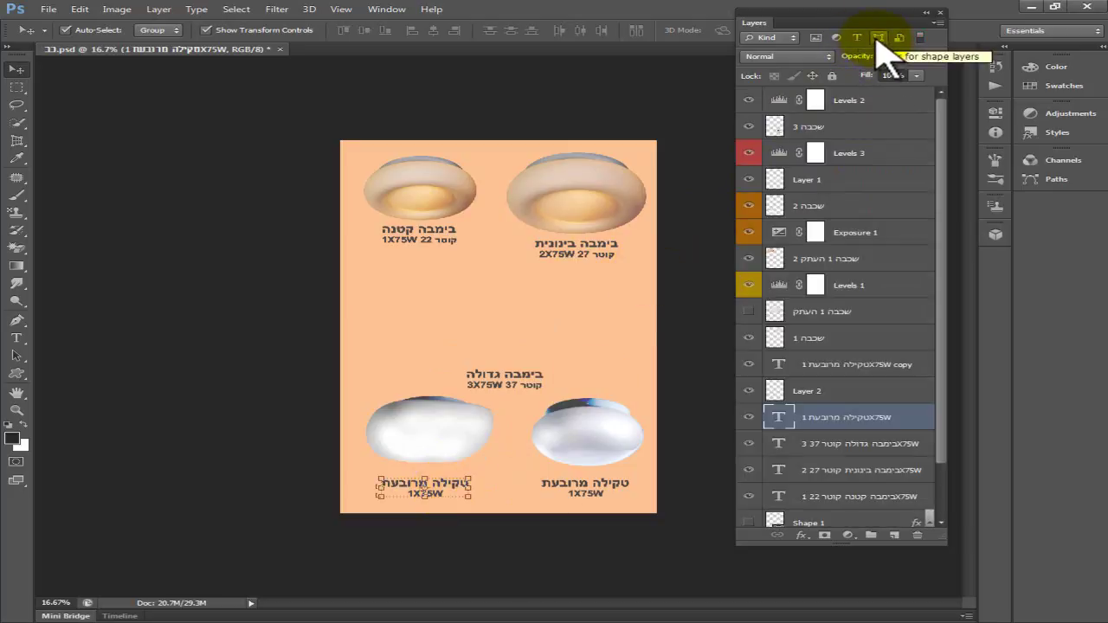
Preview the list filtered to shape layers only and restore the full layer list.
{"action": "left_click", "coordinate": [879, 38]}
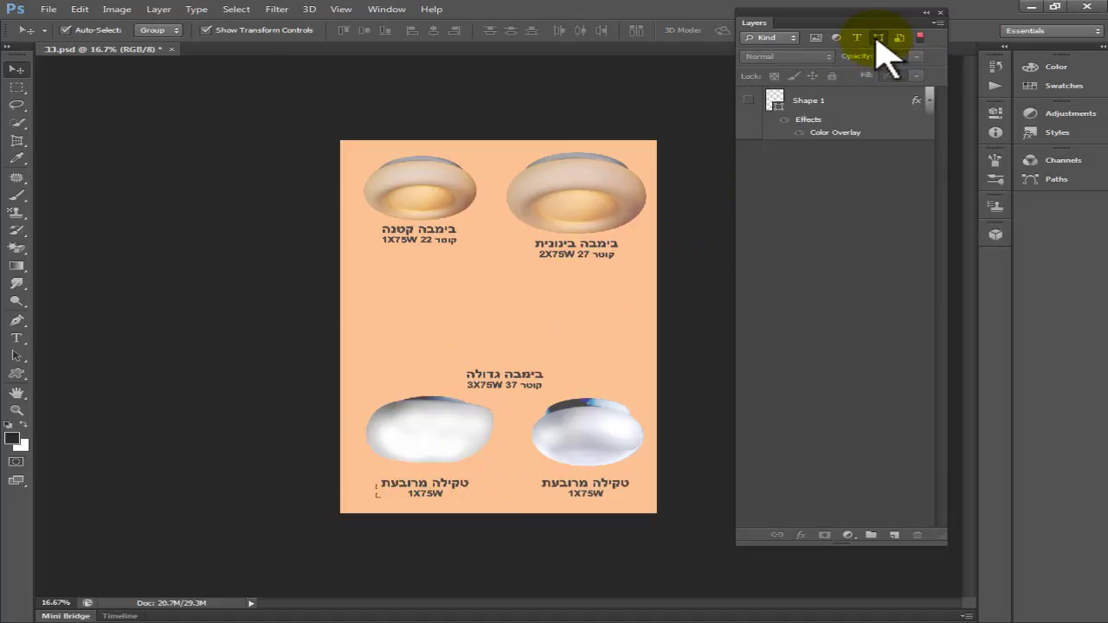
{"action": "left_click", "coordinate": [879, 38]}
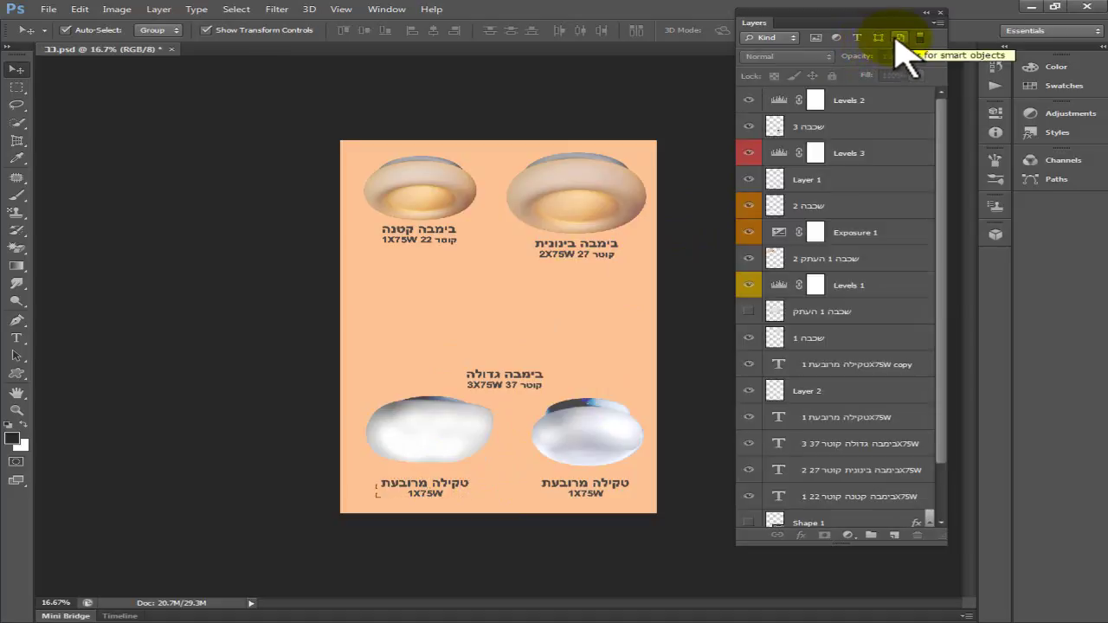
{"action": "left_click", "coordinate": [921, 39]}
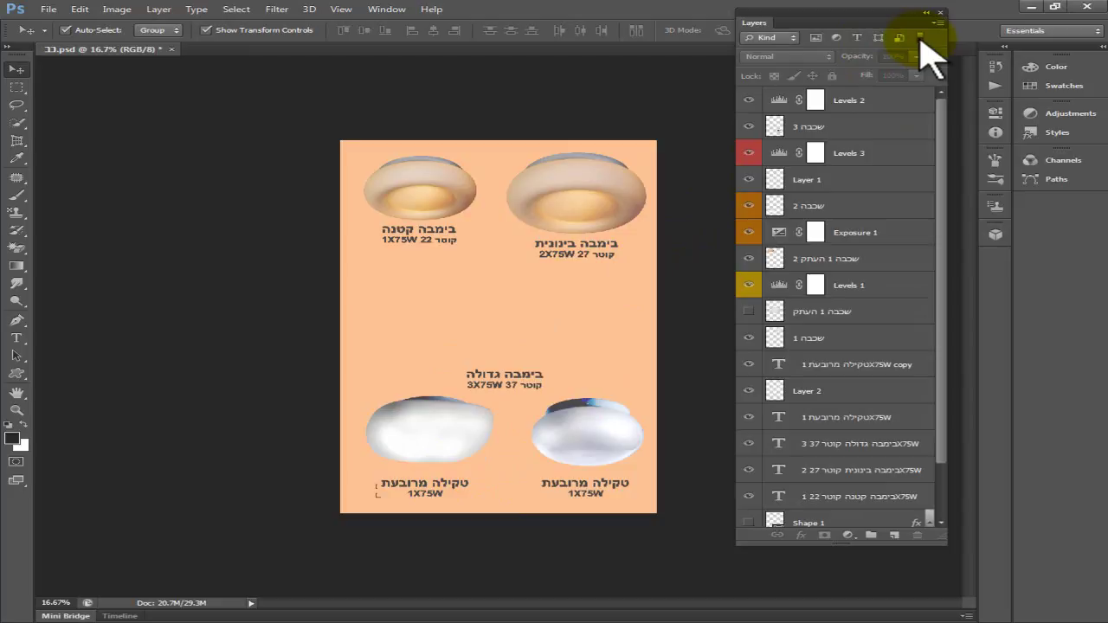
Filter the layers by Name with "בי" and toggle the visibility of the text layer containing 27.
{"action": "left_click", "coordinate": [795, 38]}
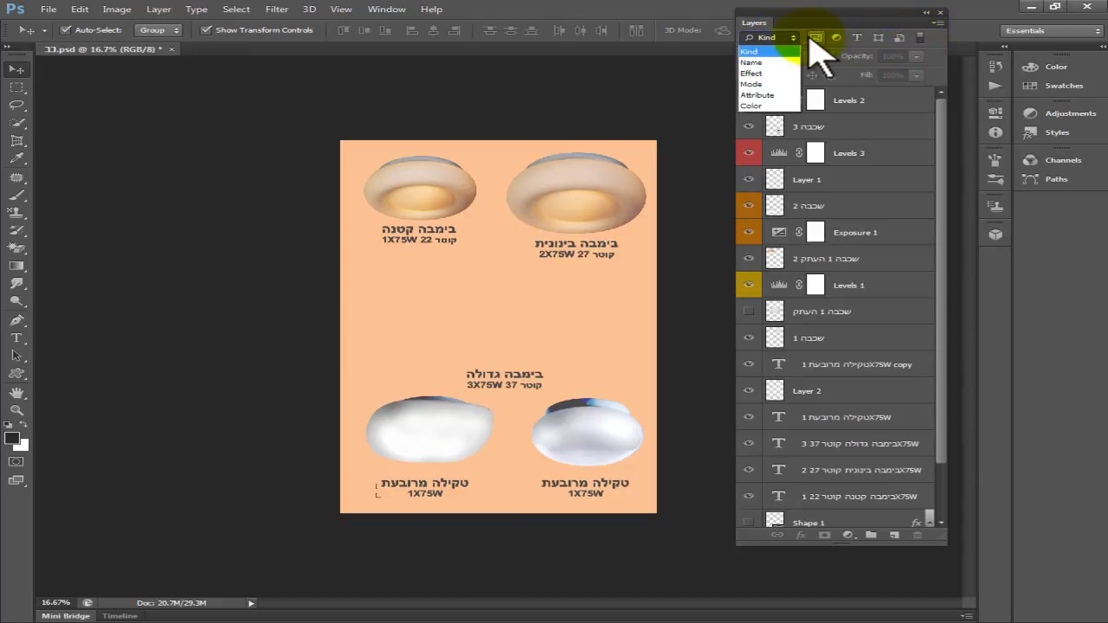
{"action": "left_click", "coordinate": [768, 62]}
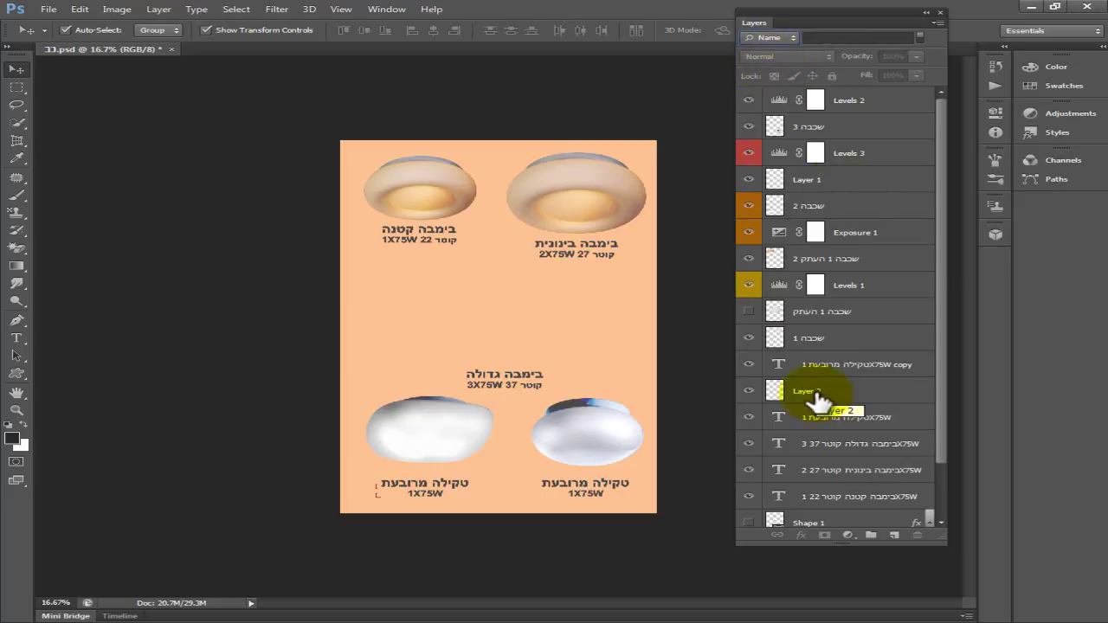
{"action": "left_click_drag", "start_coordinate": [940, 396], "coordinate": [948, 503]}
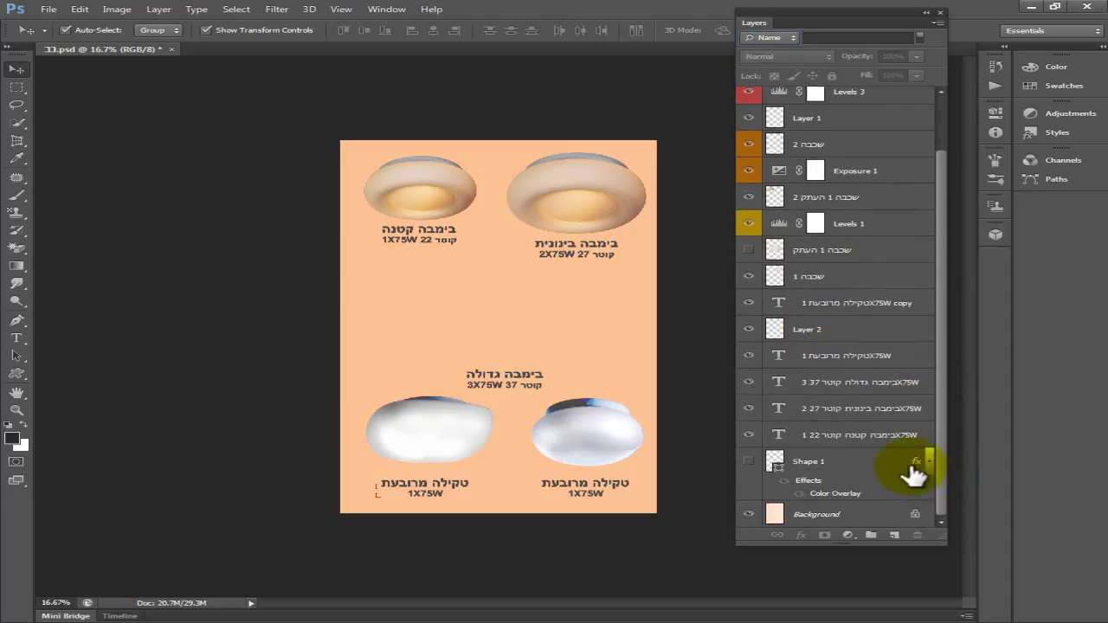
{"action": "left_click_drag", "start_coordinate": [940, 441], "coordinate": [941, 341]}
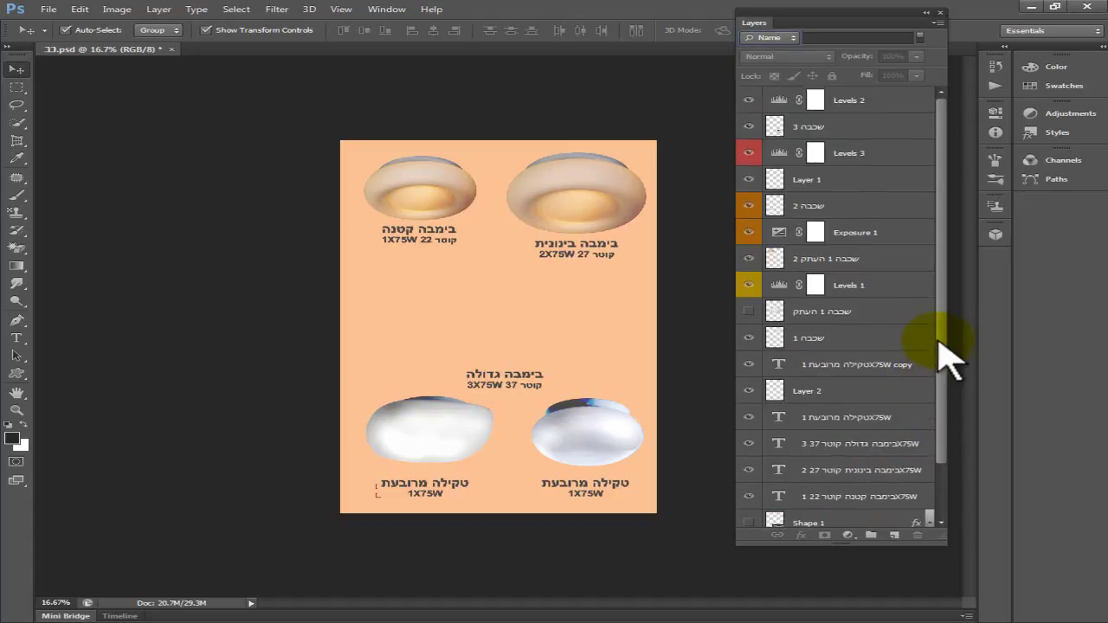
{"action": "left_click", "coordinate": [861, 37]}
{"action": "type", "text": "בי"}
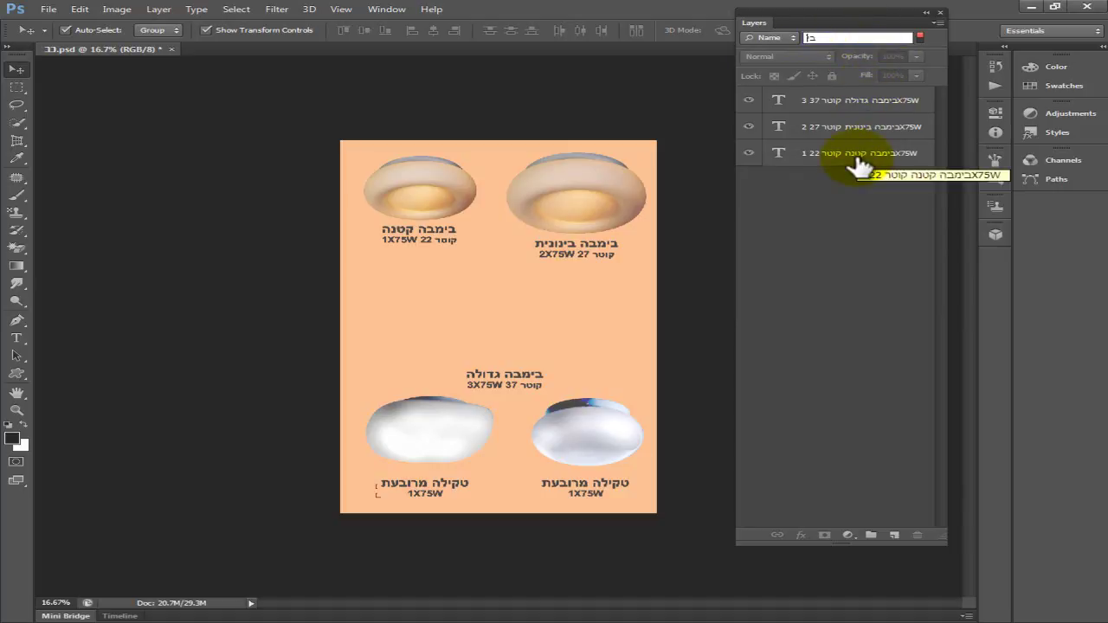
{"action": "left_click", "coordinate": [750, 126]}
{"action": "left_click", "coordinate": [750, 126]}
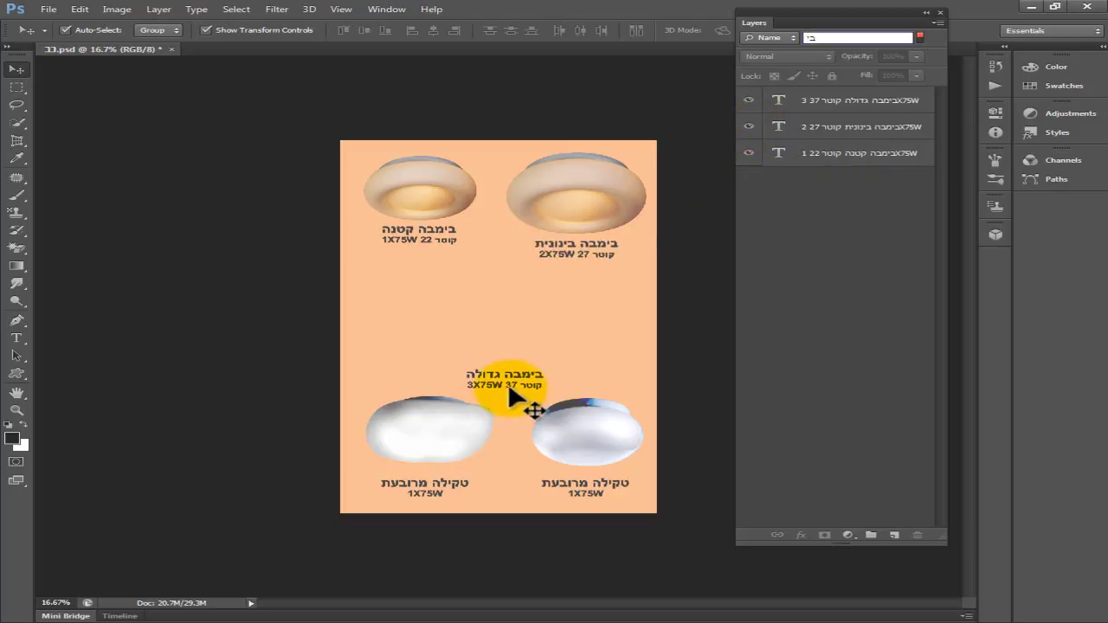
Change the layer name filter to "37" and select the matching text layer.
{"action": "double_click", "coordinate": [841, 38]}
{"action": "type", "text": "37"}
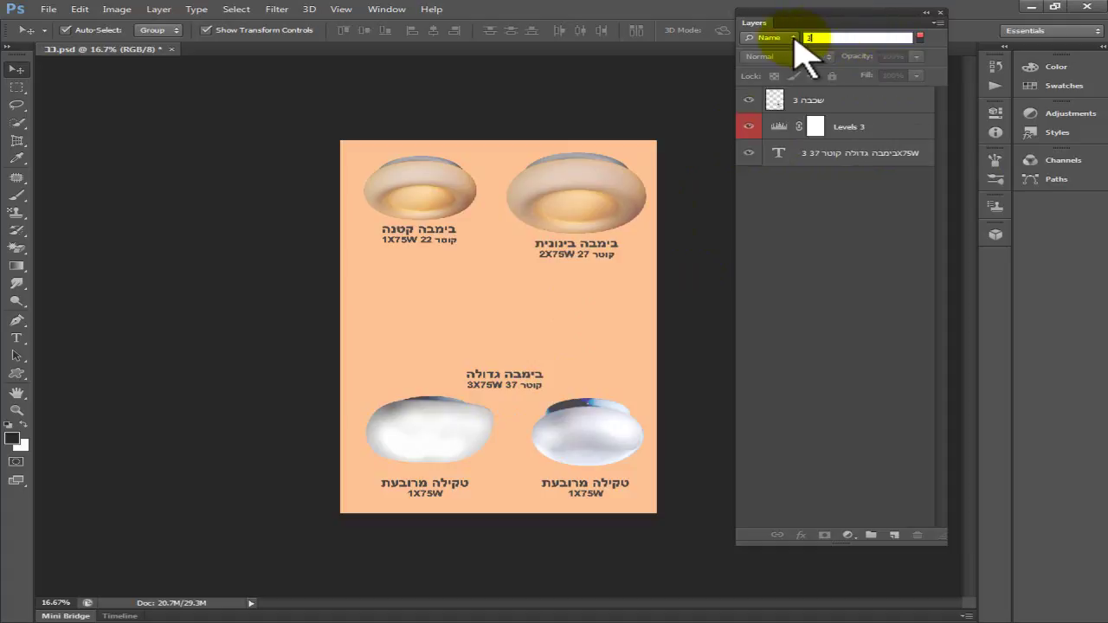
{"action": "left_click", "coordinate": [853, 111]}
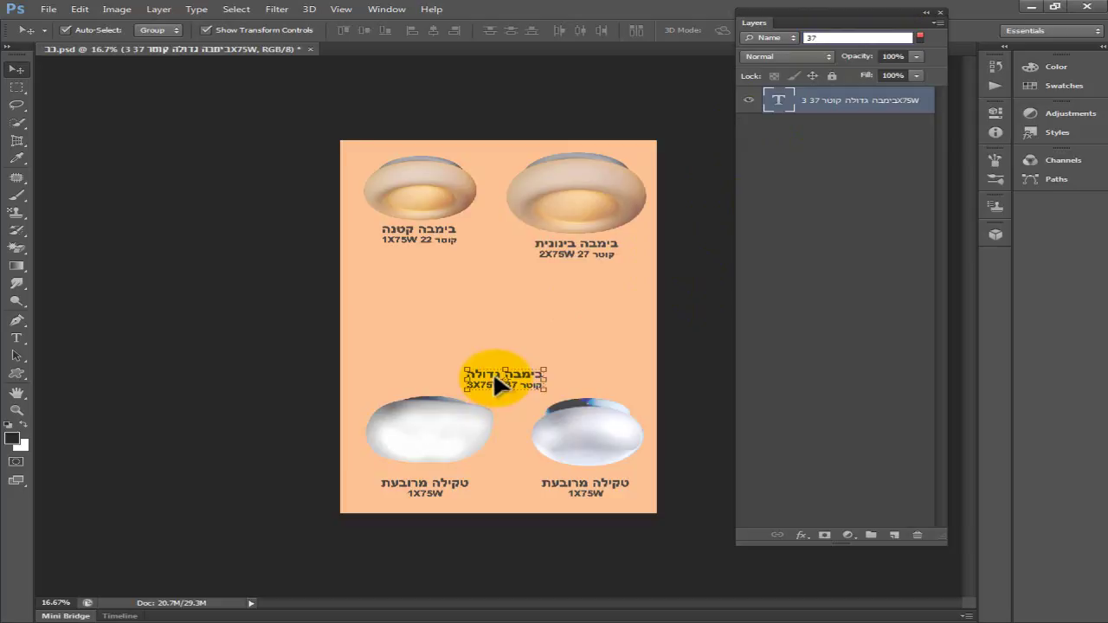
{"action": "double_click", "coordinate": [823, 37]}
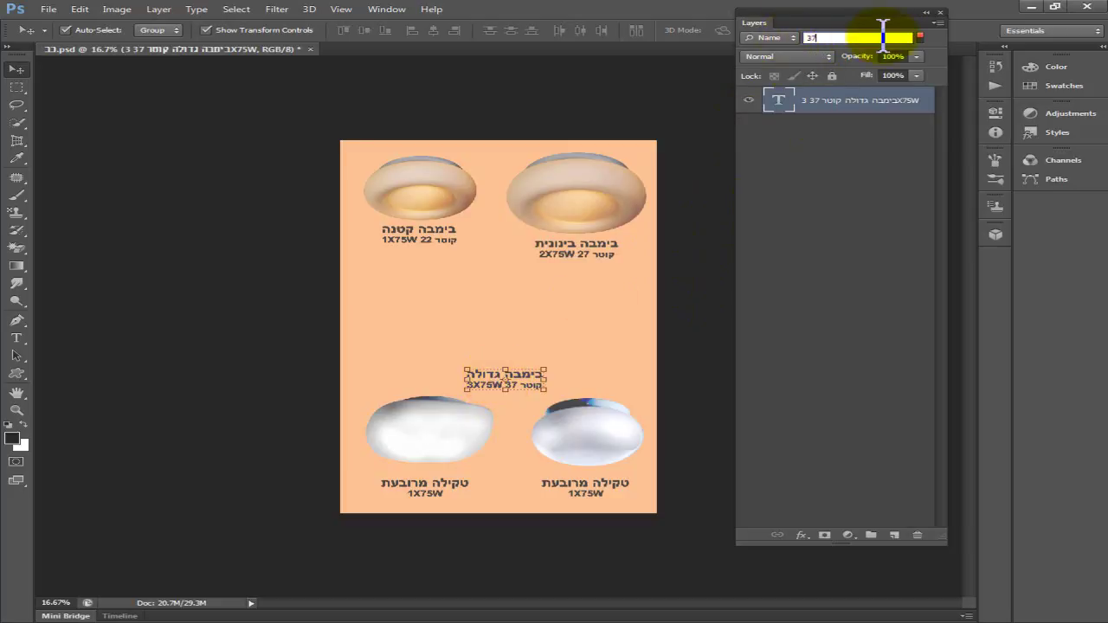
Preview filtering the layers by the Bevel & Emboss effect and return to filtering by Name.
{"action": "left_click", "coordinate": [786, 37]}
{"action": "left_click", "coordinate": [776, 86]}
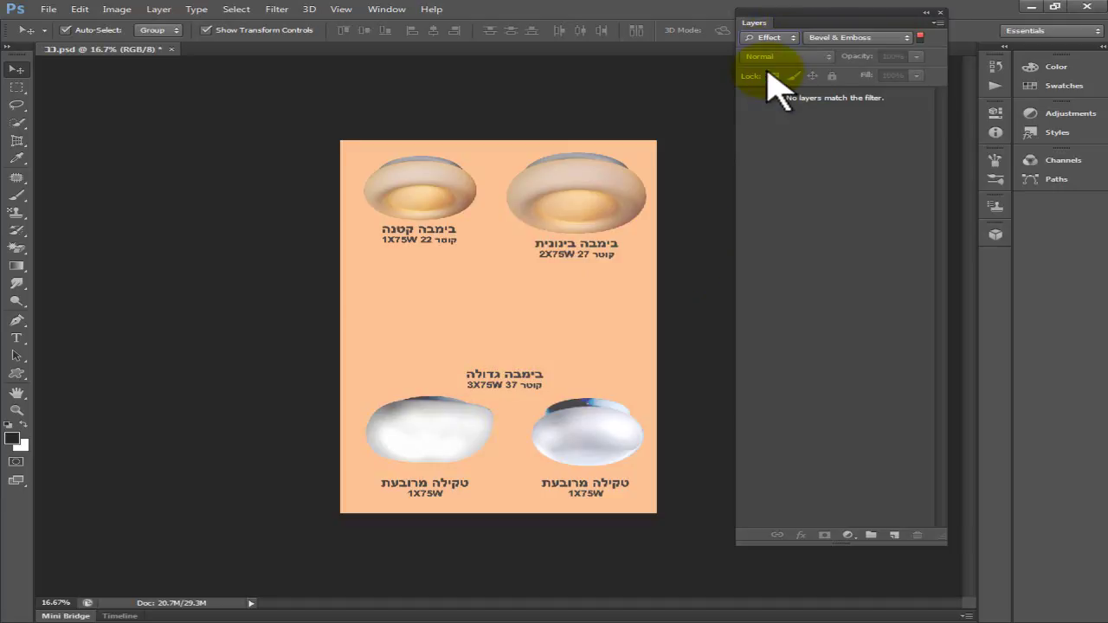
{"action": "left_click", "coordinate": [782, 37]}
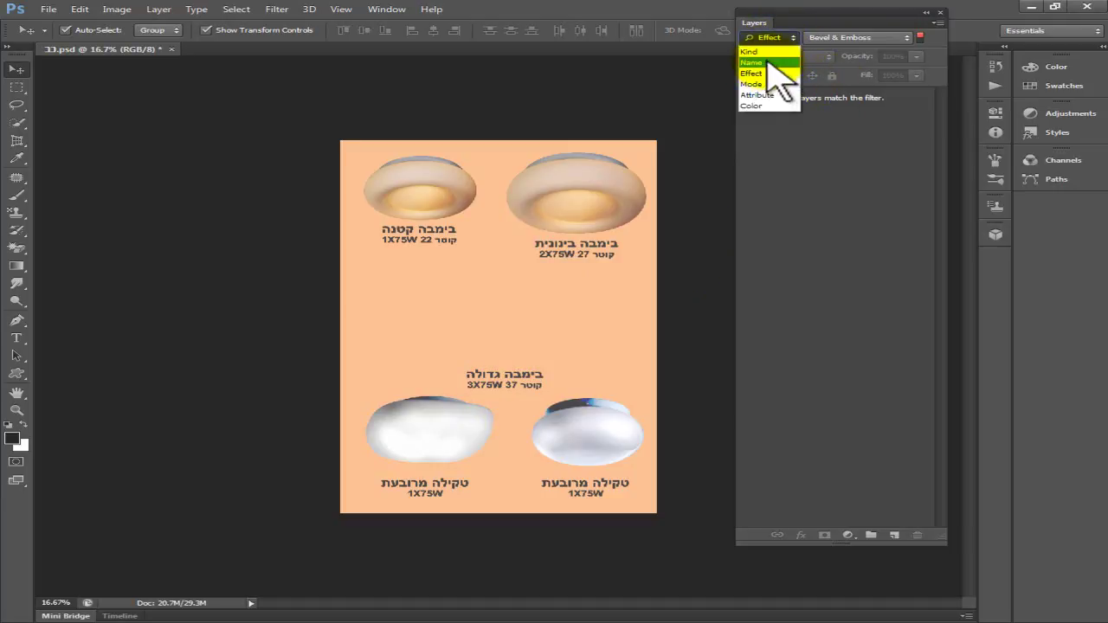
{"action": "left_click", "coordinate": [776, 74]}
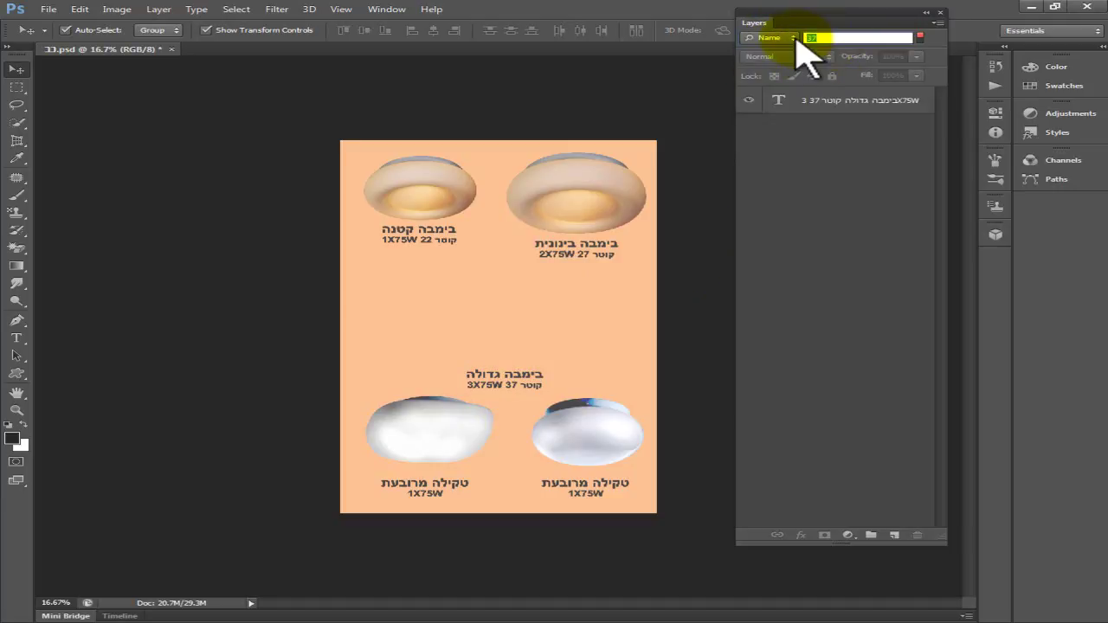
Clear the layer name filter, change the filter type to Effect and review the available effect options.
{"action": "key", "text": "BackSpace"}
{"action": "left_click", "coordinate": [784, 39]}
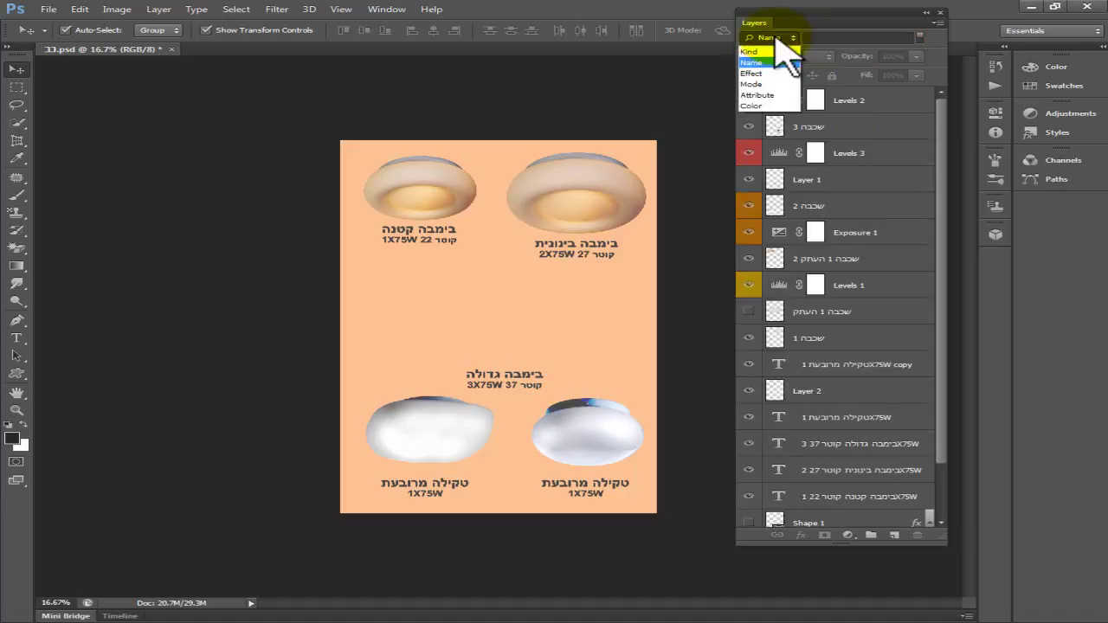
{"action": "left_click", "coordinate": [754, 72]}
{"action": "left_click", "coordinate": [832, 38]}
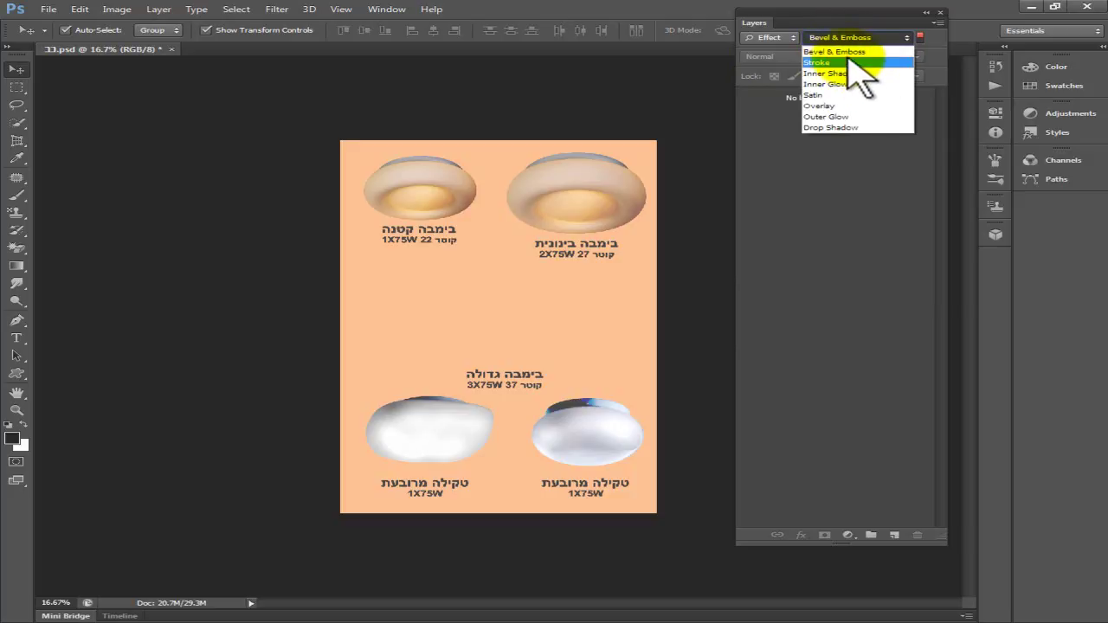
{"action": "left_click", "coordinate": [780, 41]}
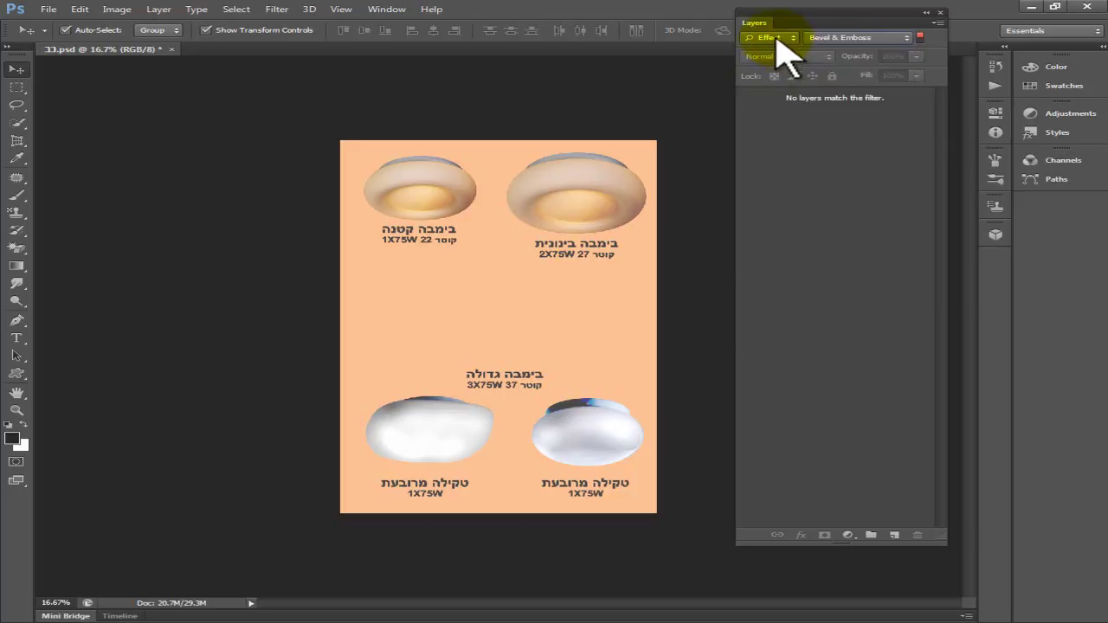
Filter the layers by the Normal blending mode.
{"action": "left_click", "coordinate": [784, 41]}
{"action": "left_click", "coordinate": [764, 85]}
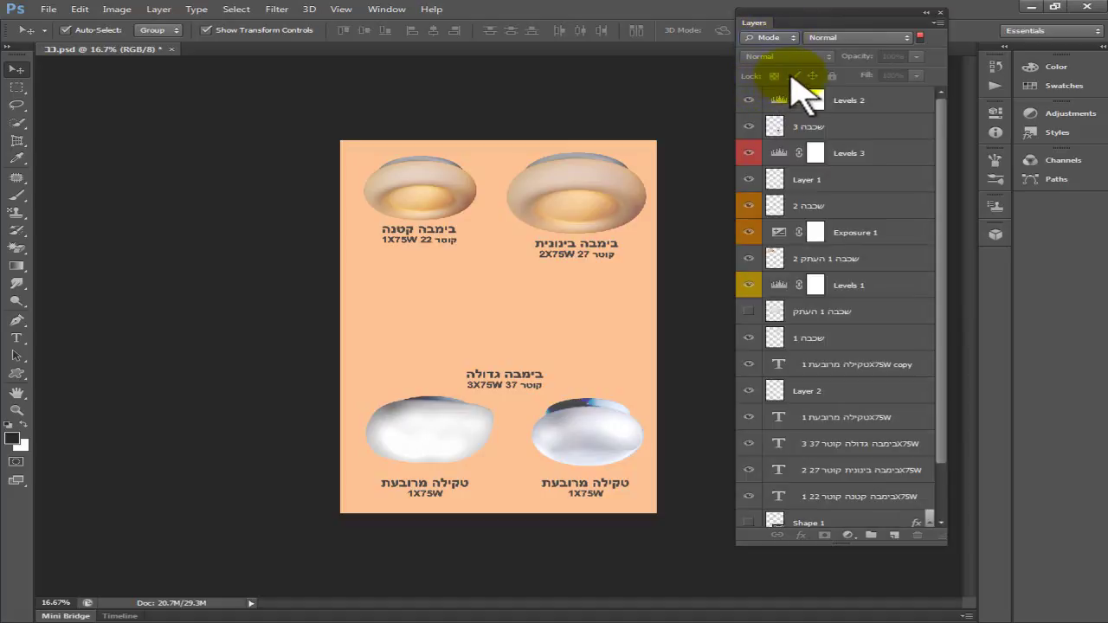
{"action": "left_click", "coordinate": [839, 39]}
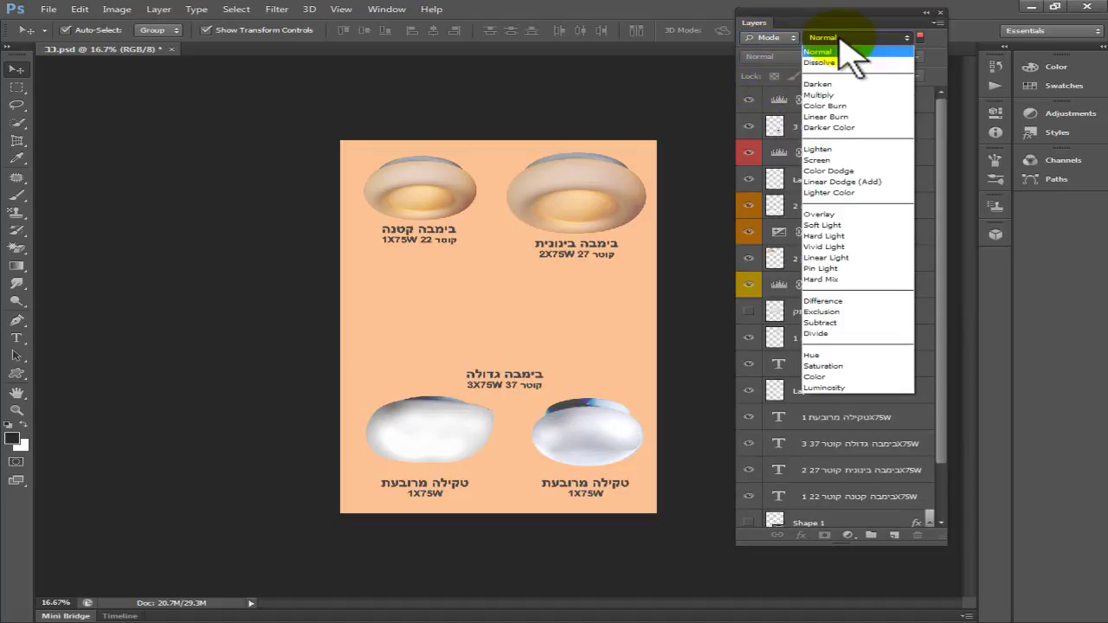
{"action": "left_click", "coordinate": [842, 49]}
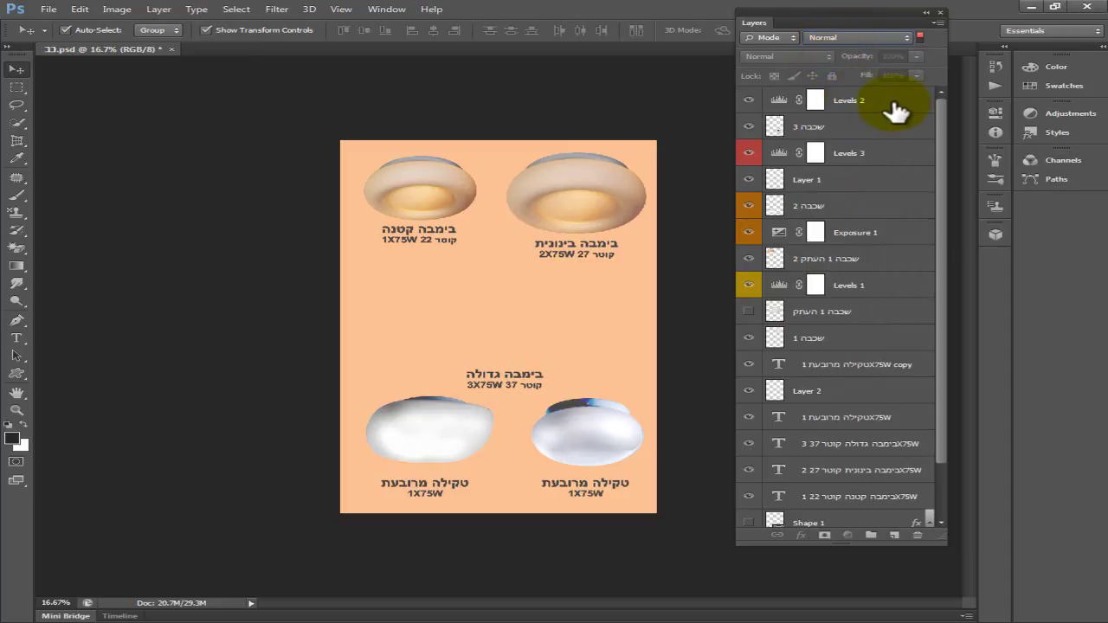
Select the Levels 2 adjustment layer and set its blending mode to Lighten.
{"action": "left_click", "coordinate": [898, 108]}
{"action": "left_click", "coordinate": [813, 57]}
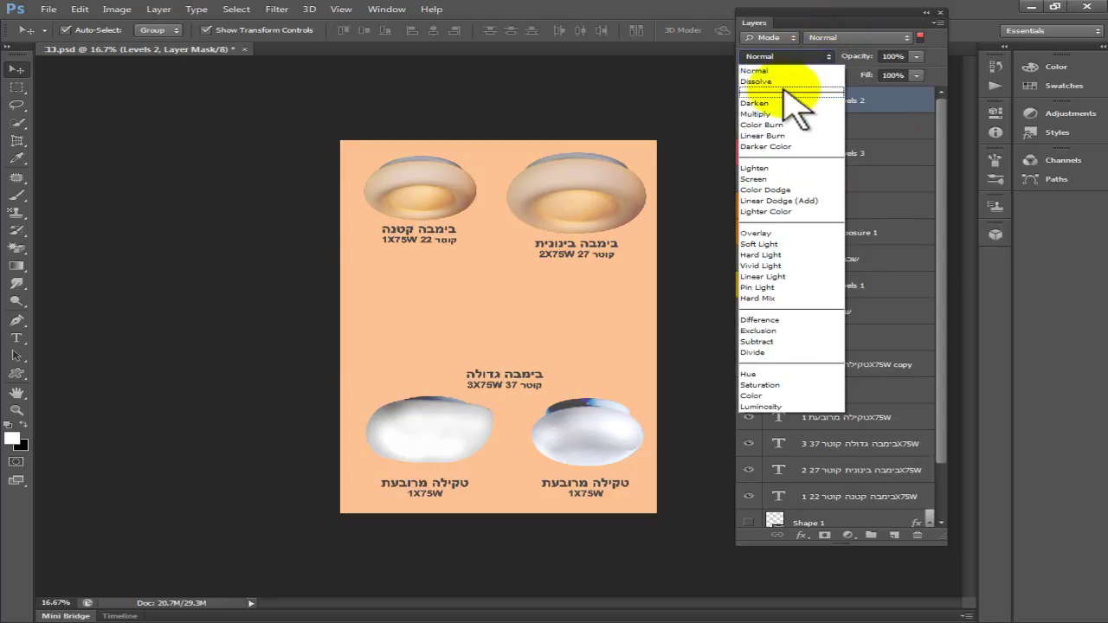
{"action": "left_click", "coordinate": [762, 170]}
{"action": "key", "text": "Delete"}
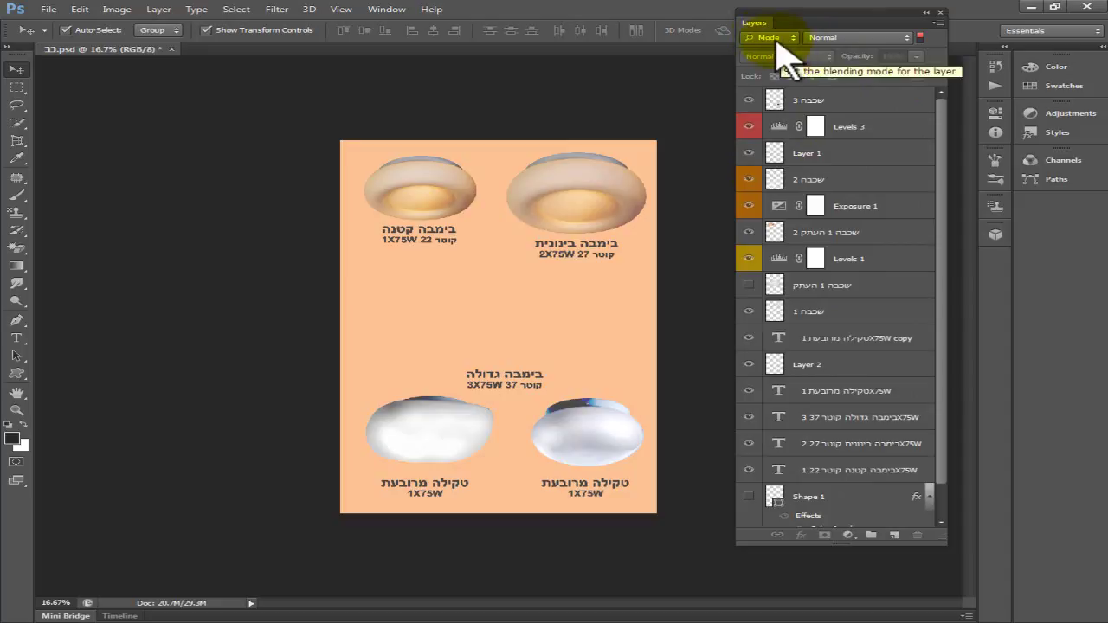
Change the layer filter to Attribute, review the attribute options and keep it on Visible.
{"action": "left_click", "coordinate": [773, 39]}
{"action": "left_click", "coordinate": [767, 95]}
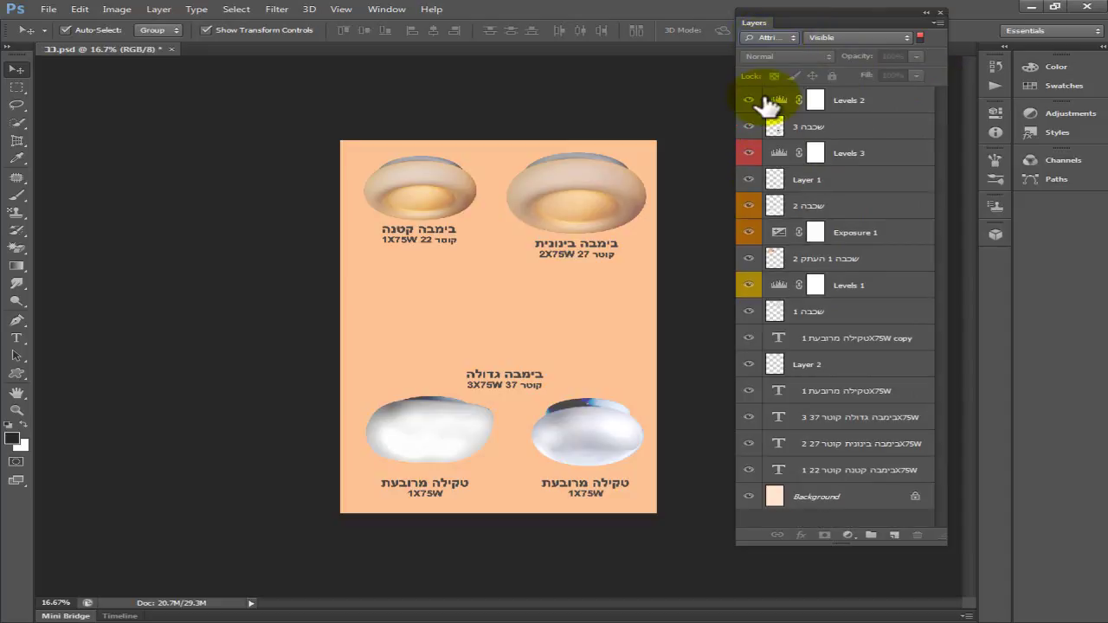
{"action": "left_click", "coordinate": [853, 38]}
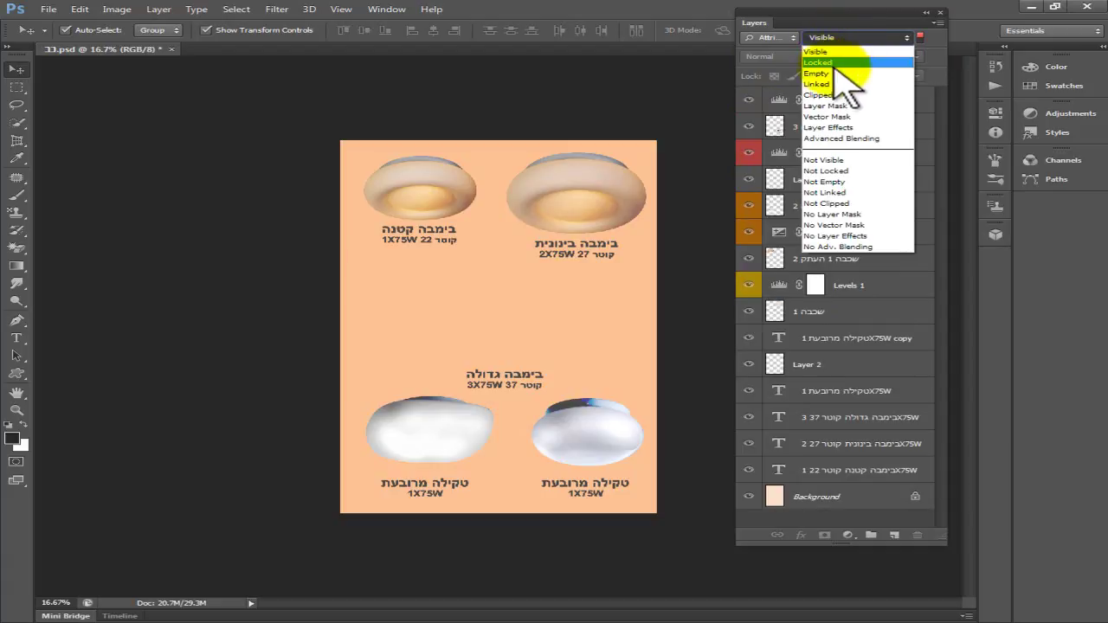
{"action": "left_click", "coordinate": [816, 84]}
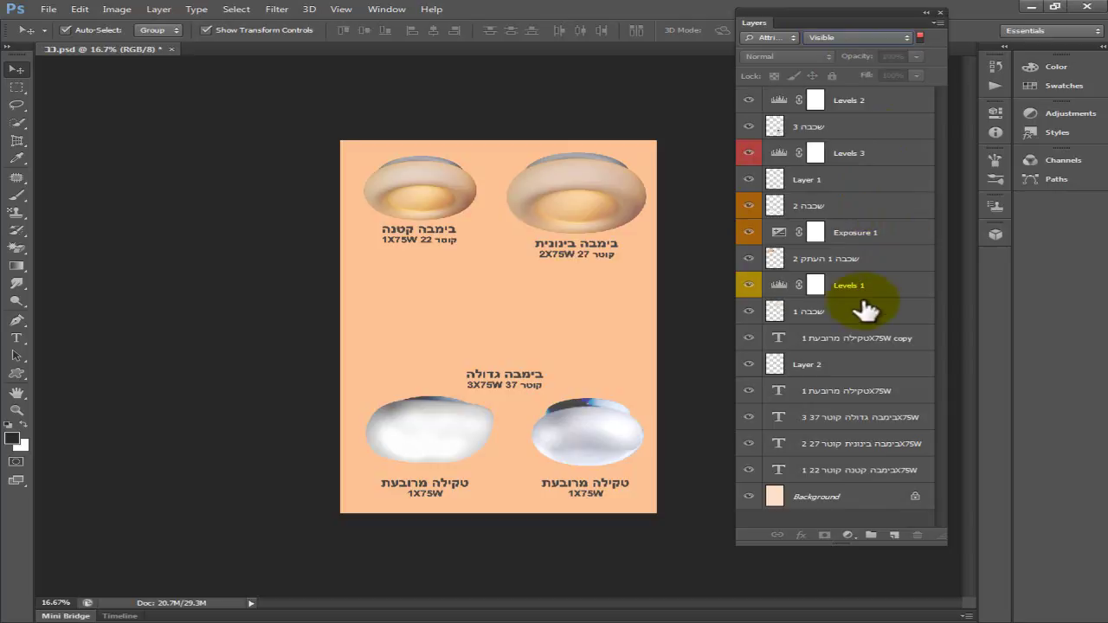
{"action": "key", "text": "Up"}
{"action": "key", "text": "Up"}
{"action": "key", "text": "Up"}
{"action": "left_click", "coordinate": [849, 38]}
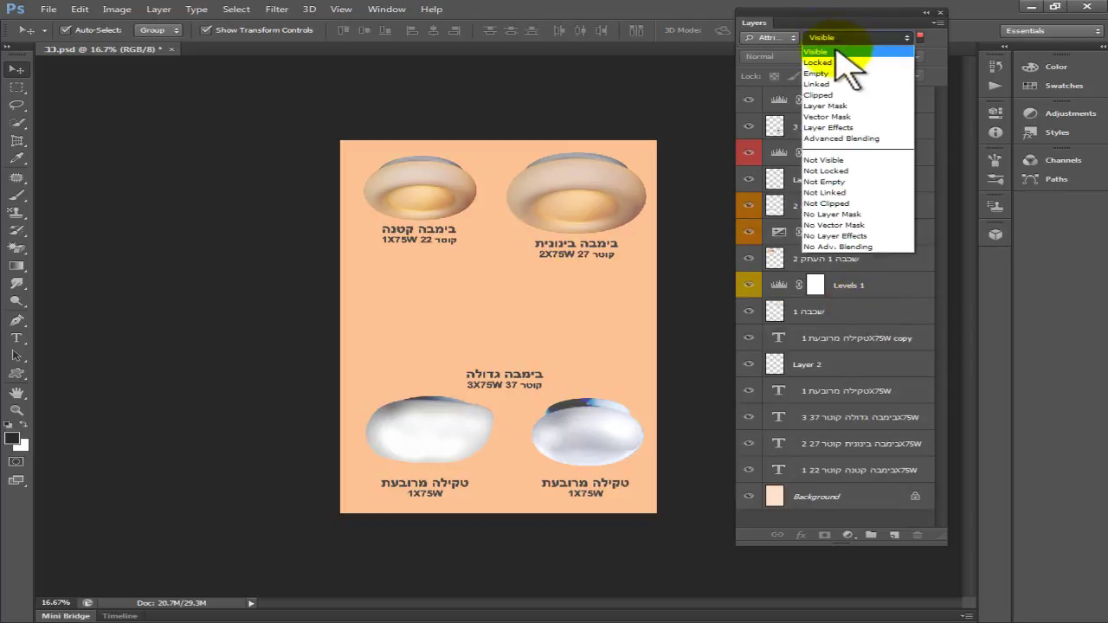
{"action": "left_click", "coordinate": [837, 51]}
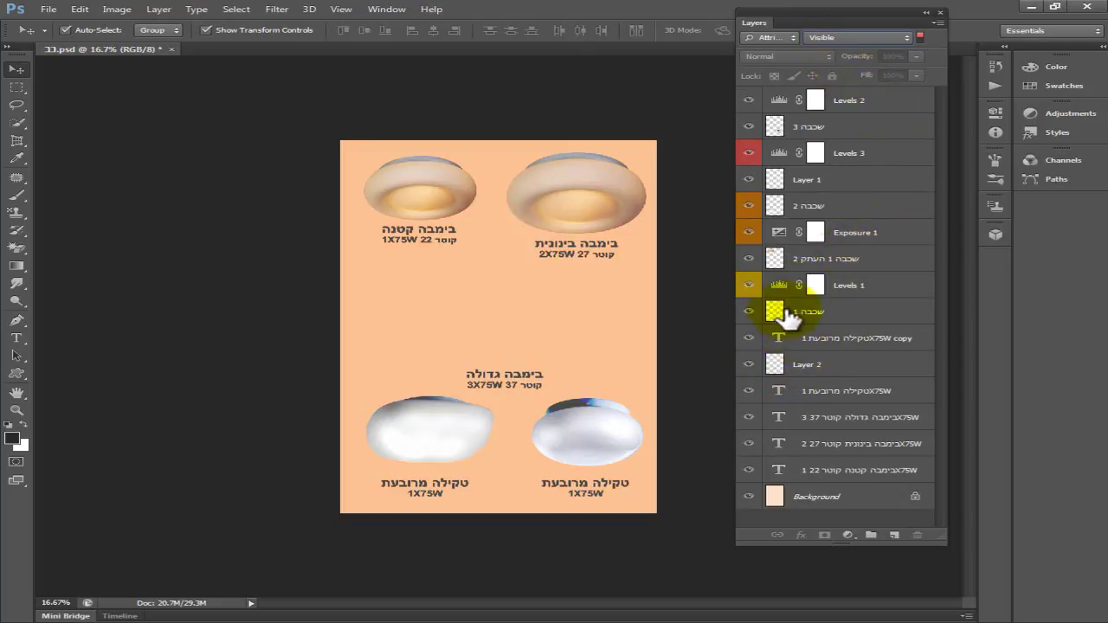
Filter the layers by the Empty attribute and delete Layer 1 and Layer 2.
{"action": "left_click", "coordinate": [862, 37]}
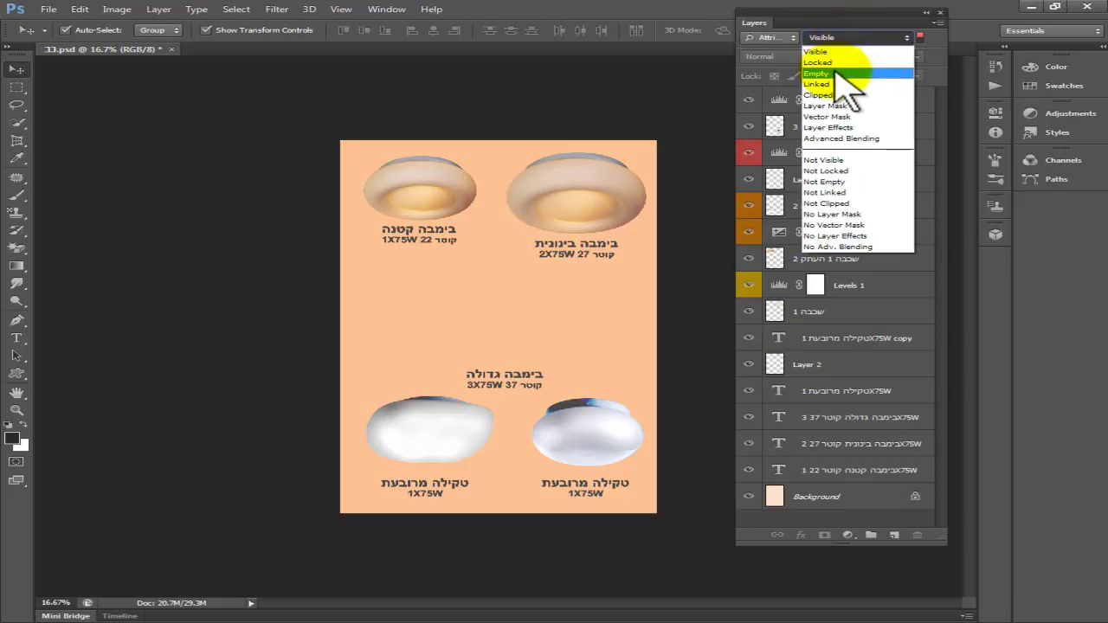
{"action": "left_click", "coordinate": [838, 73]}
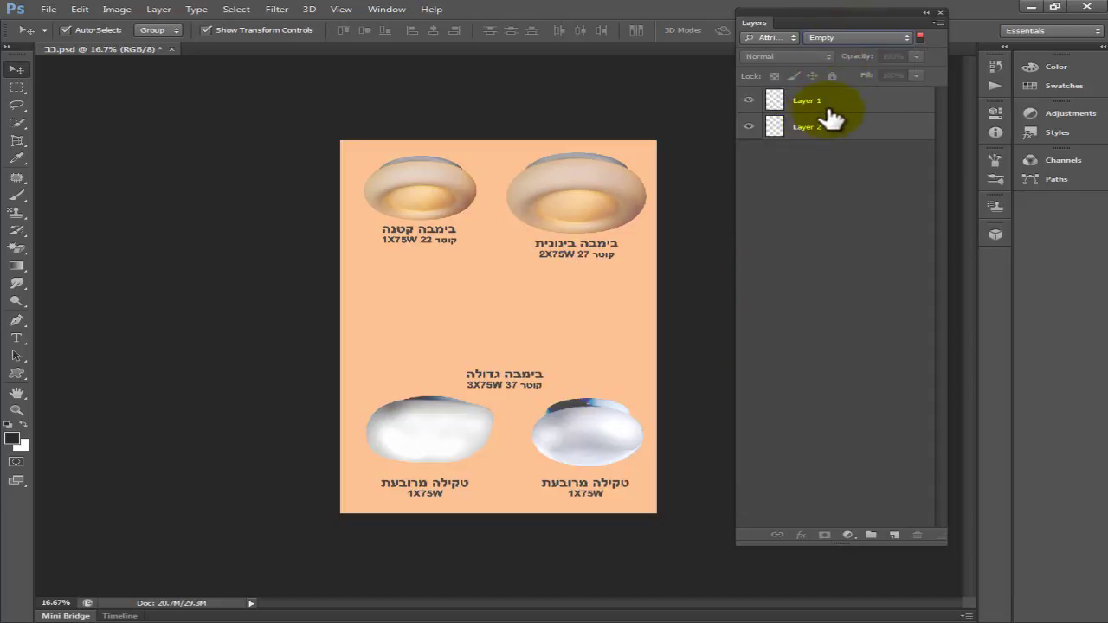
{"action": "left_click", "coordinate": [852, 105]}
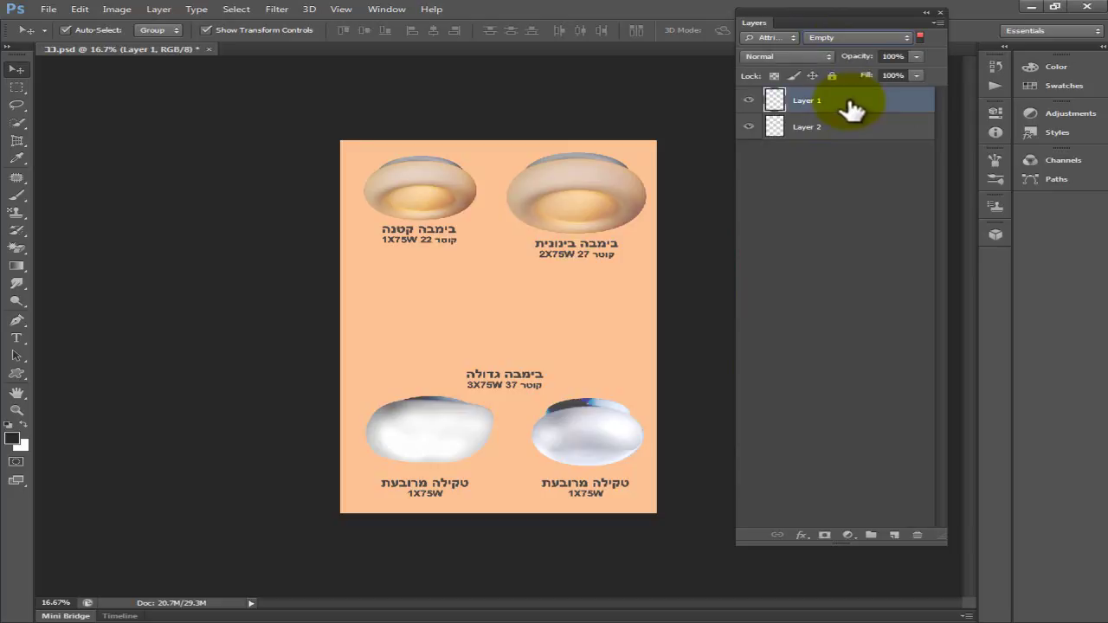
{"action": "left_click", "coordinate": [864, 132], "text": "shift"}
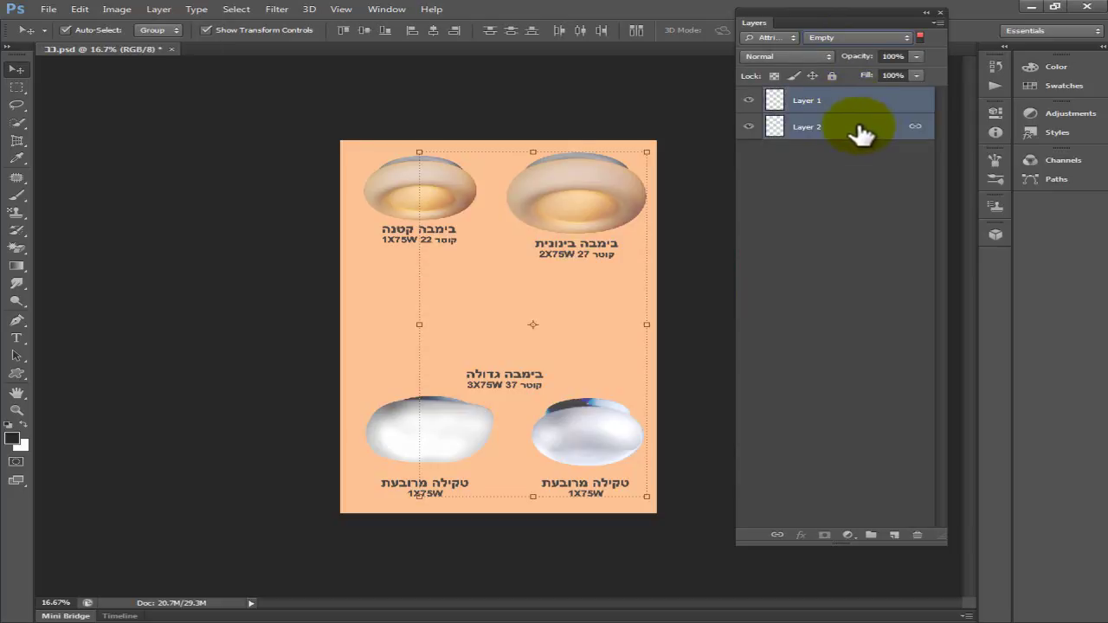
{"action": "left_click_drag", "start_coordinate": [862, 132], "coordinate": [921, 535]}
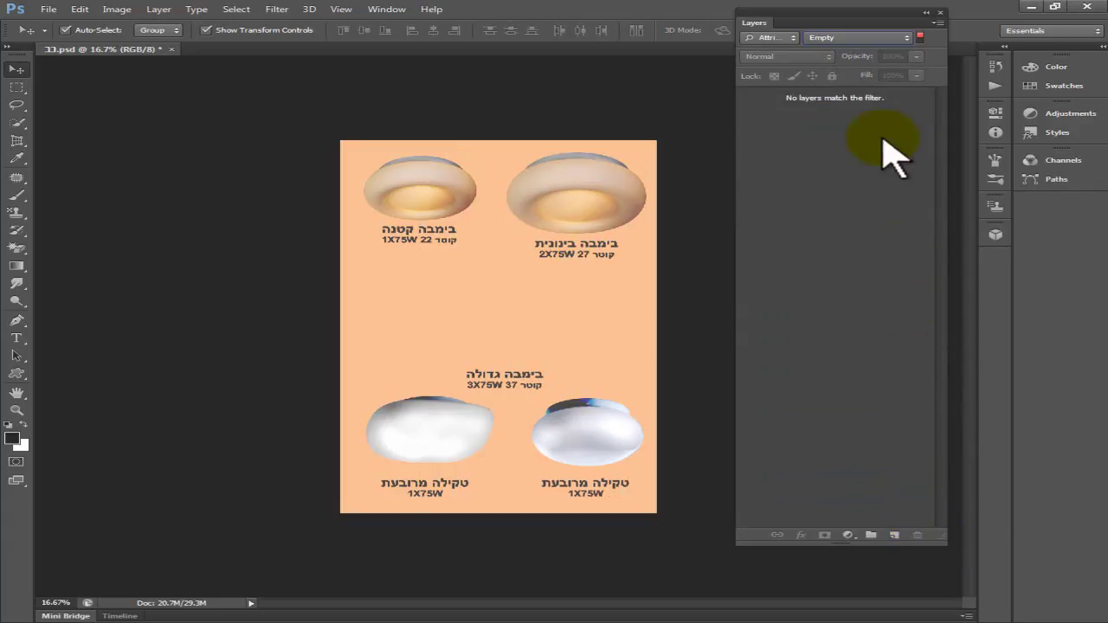
Return the attribute filter to Visible and give the "טקילה מרובעת" copy text layer an Orange color label.
{"action": "left_click", "coordinate": [849, 38]}
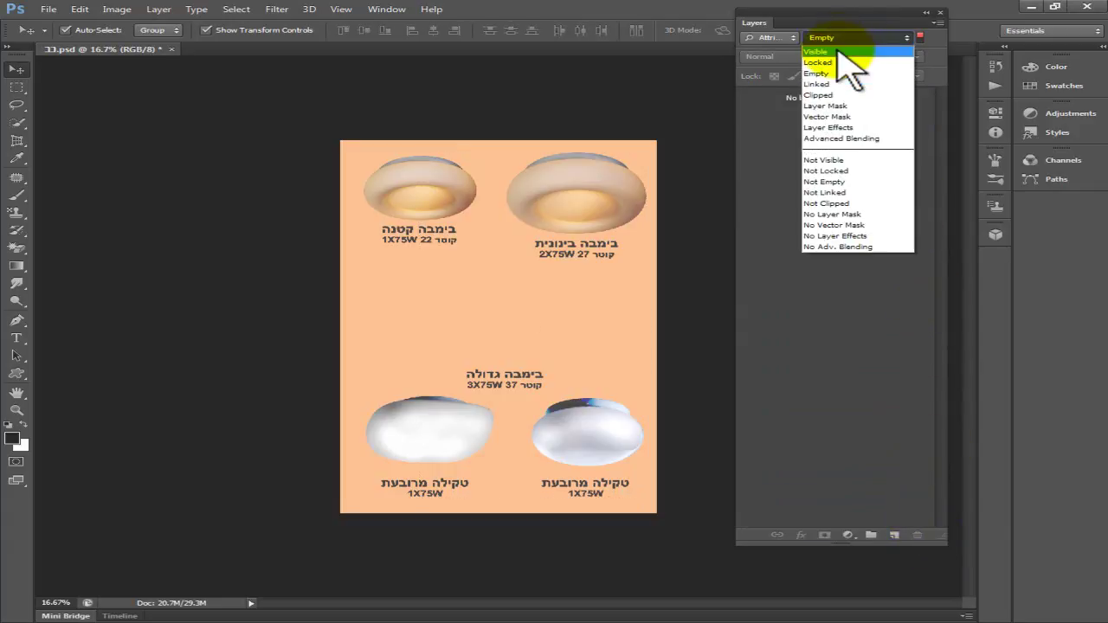
{"action": "left_click", "coordinate": [841, 43]}
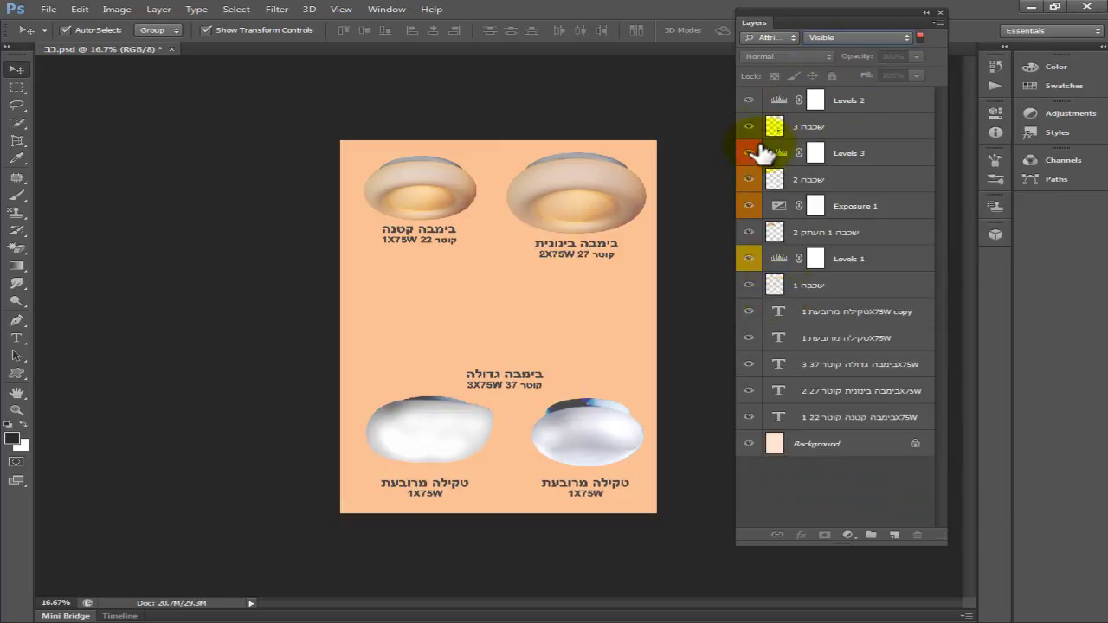
{"action": "right_click", "coordinate": [753, 325]}
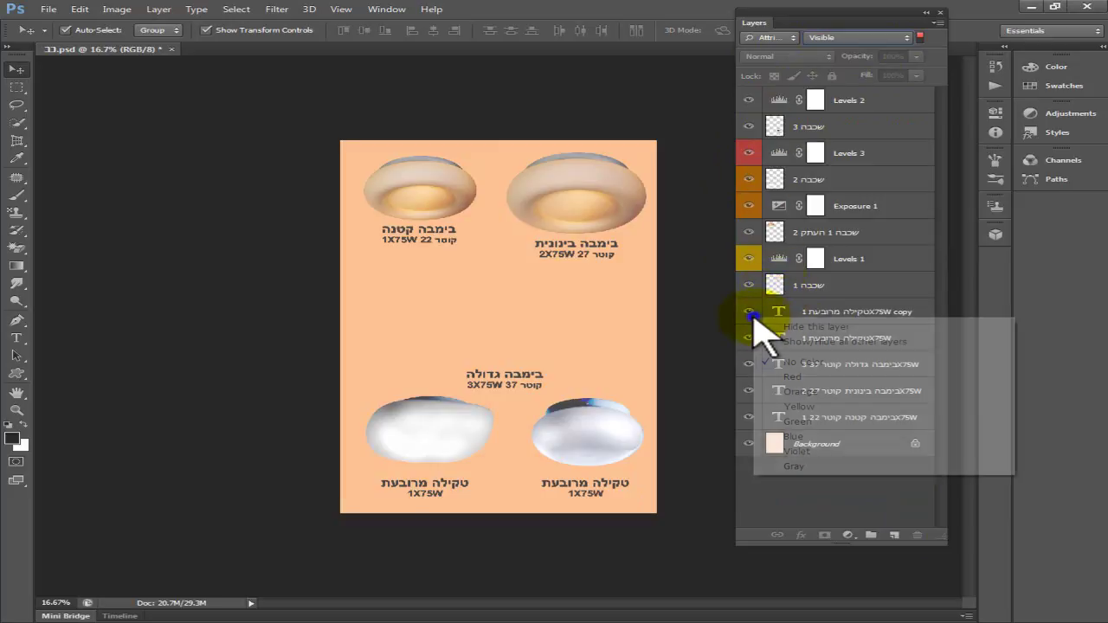
{"action": "left_click", "coordinate": [795, 392]}
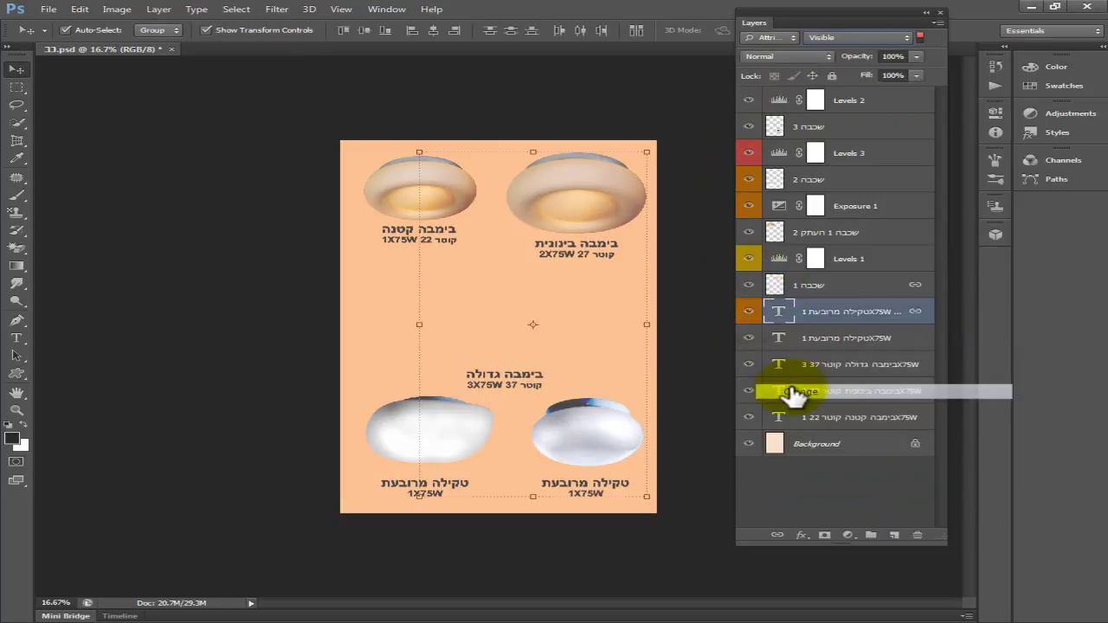
Hide the text layers containing 37 and 27 and the layer "שכבה 1", keeping the attribute filter on Visible.
{"action": "left_click", "coordinate": [753, 366]}
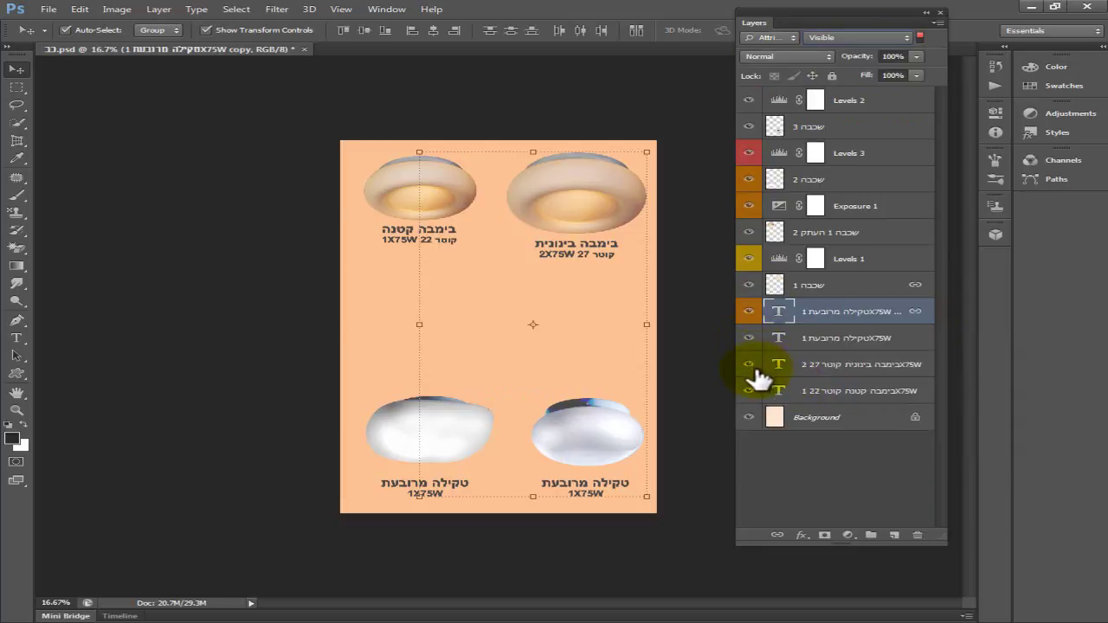
{"action": "left_click", "coordinate": [750, 366]}
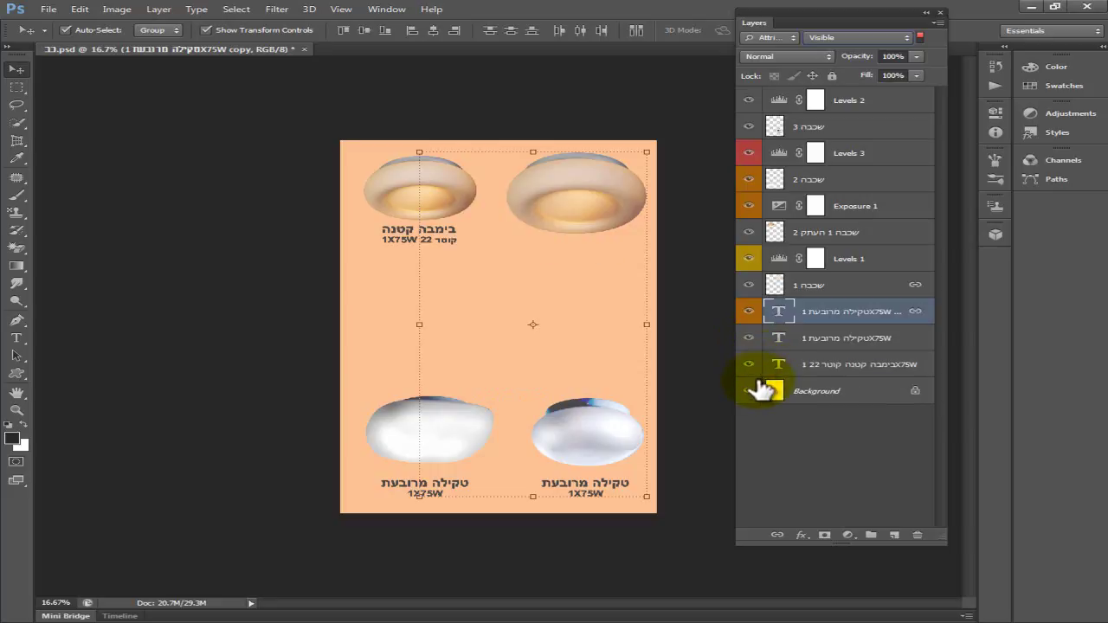
{"action": "left_click", "coordinate": [752, 288]}
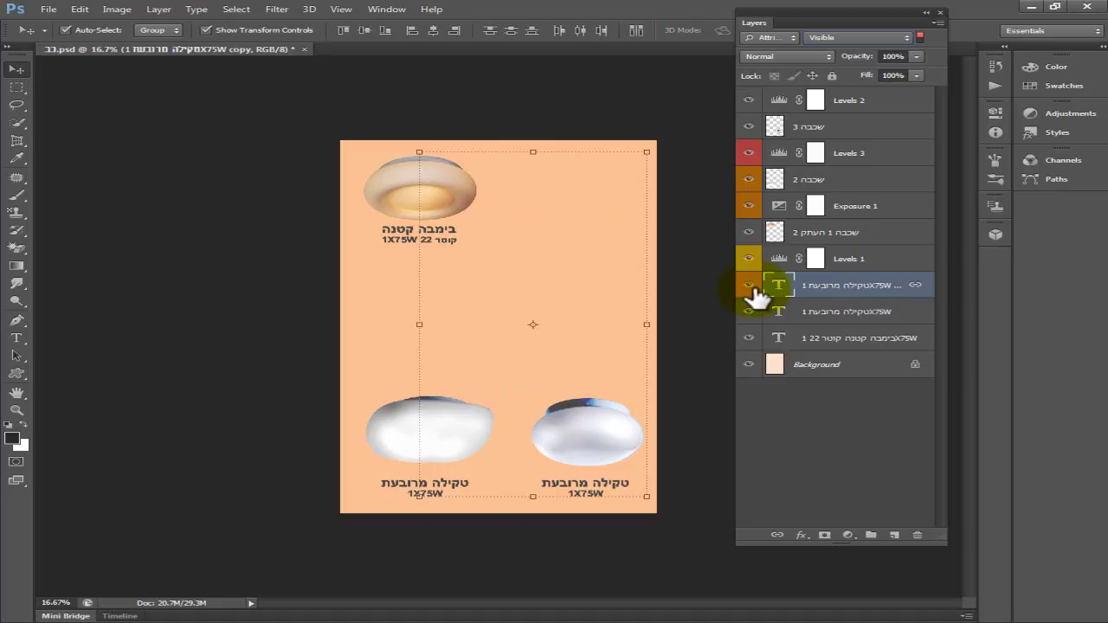
{"action": "left_click", "coordinate": [829, 38]}
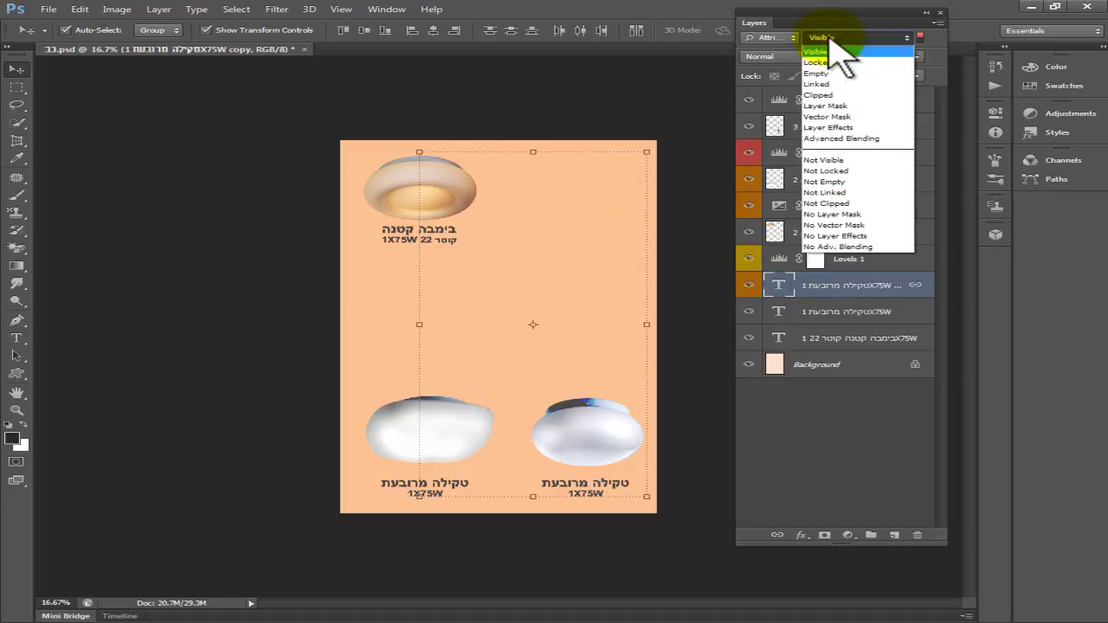
{"action": "left_click", "coordinate": [827, 41]}
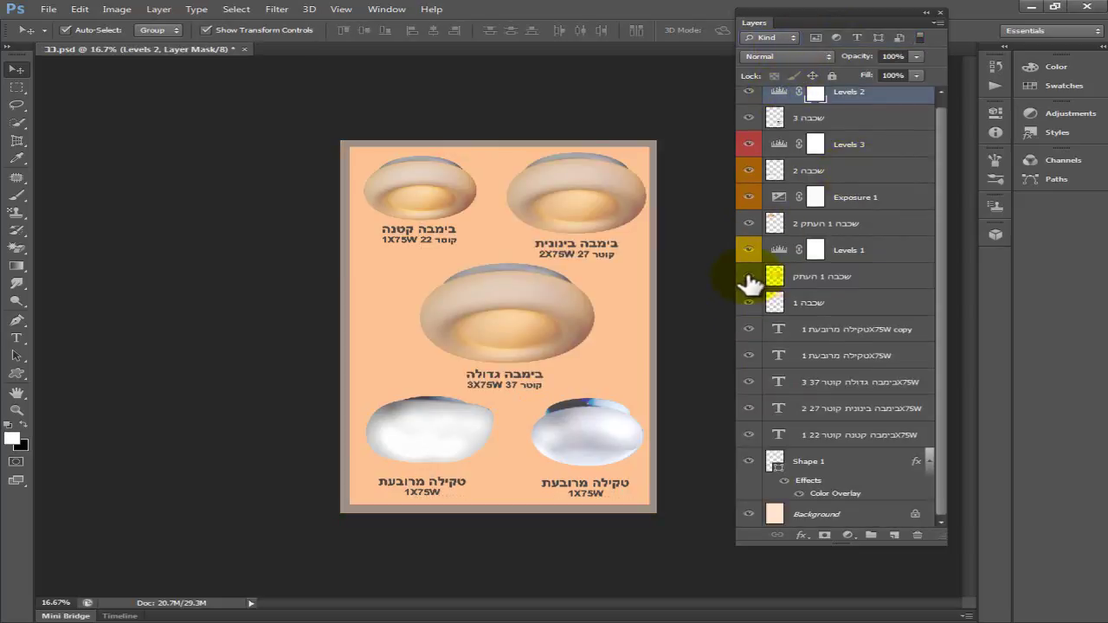
Hide the layers "שכבה 1 העתק" and "שכבה 1" and filter the list by the Normal blending mode.
{"action": "left_click", "coordinate": [749, 277]}
{"action": "left_click", "coordinate": [750, 302]}
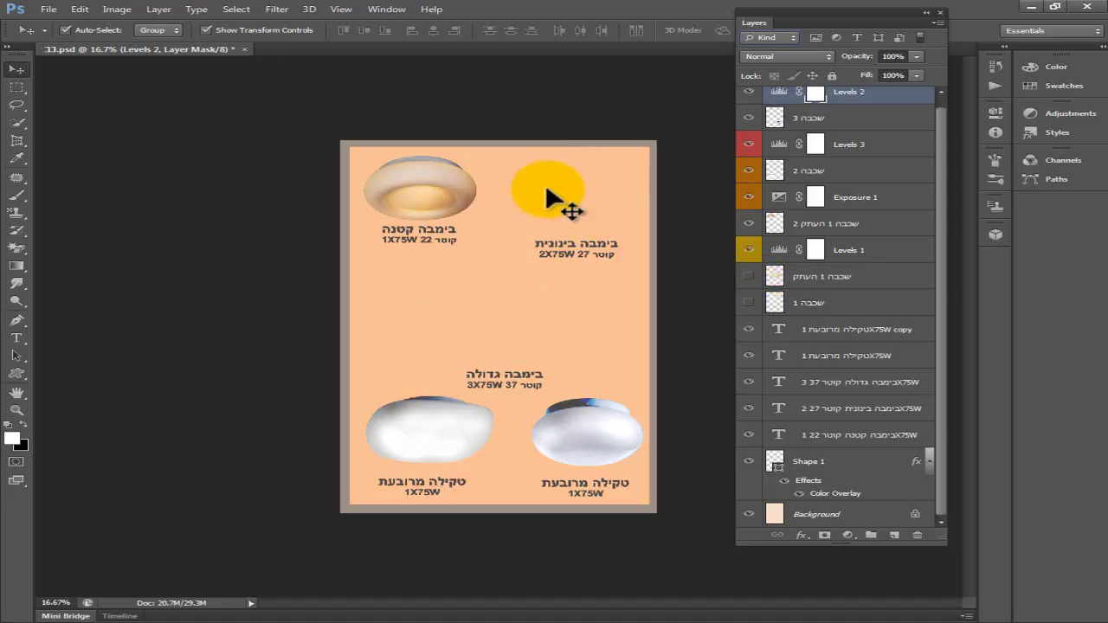
{"action": "left_click", "coordinate": [766, 38]}
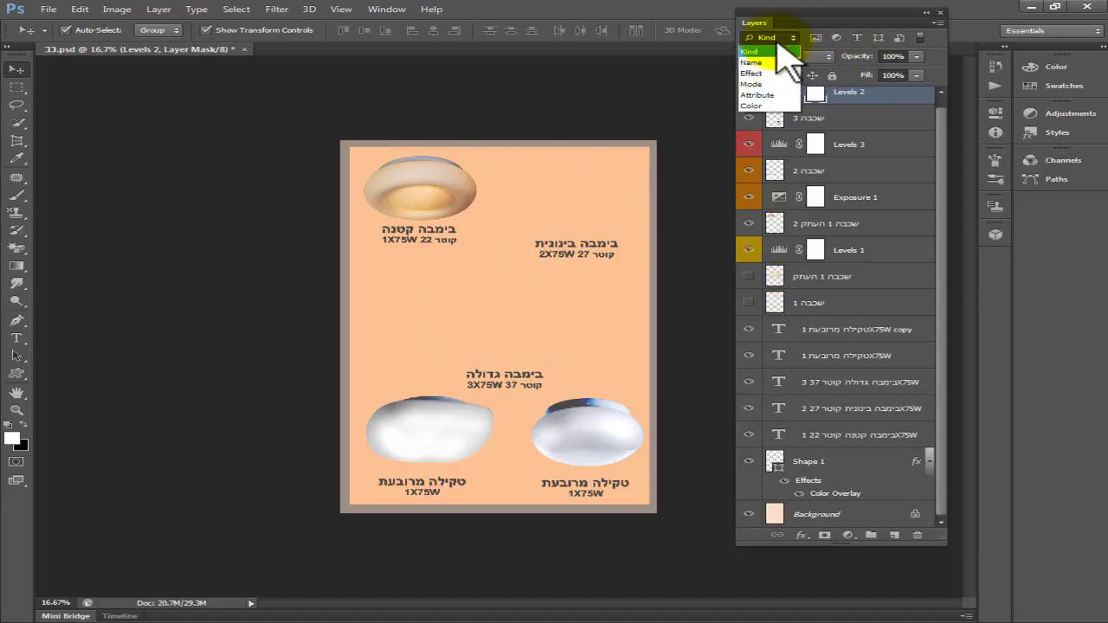
{"action": "left_click", "coordinate": [769, 67]}
{"action": "left_click", "coordinate": [850, 40]}
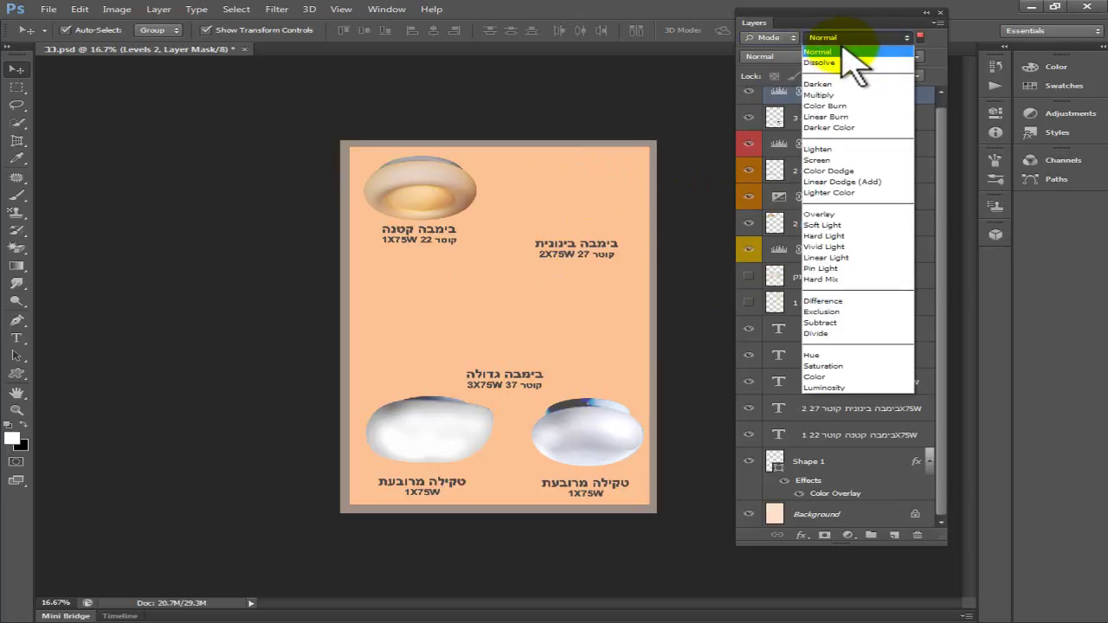
{"action": "left_click", "coordinate": [837, 53]}
Filter the layers by the Visible attribute and hide both "טקילה מרובעת" text layers and the text layer containing 27.
{"action": "left_click", "coordinate": [790, 39]}
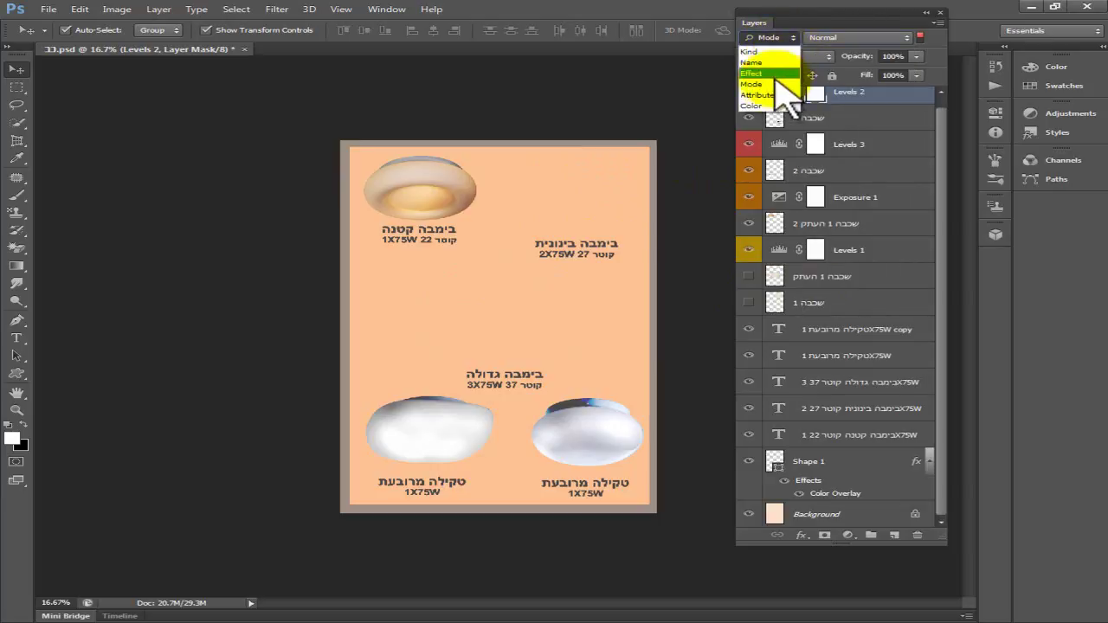
{"action": "left_click", "coordinate": [777, 95]}
{"action": "left_click", "coordinate": [841, 41]}
{"action": "left_click", "coordinate": [835, 69]}
{"action": "left_click", "coordinate": [749, 285]}
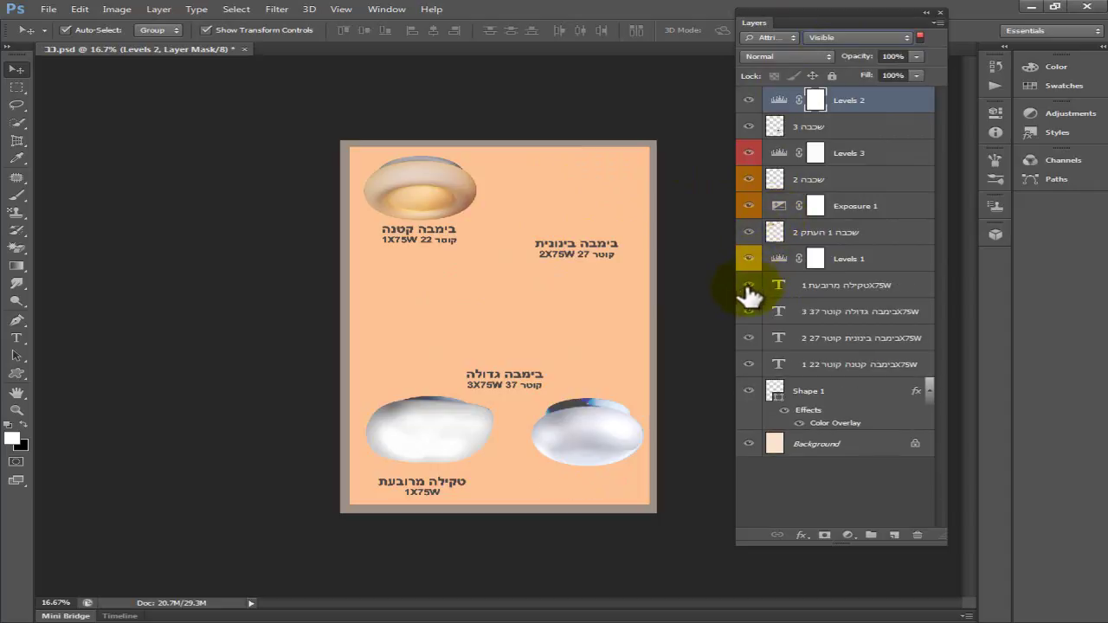
{"action": "left_click", "coordinate": [749, 285]}
{"action": "left_click", "coordinate": [749, 312]}
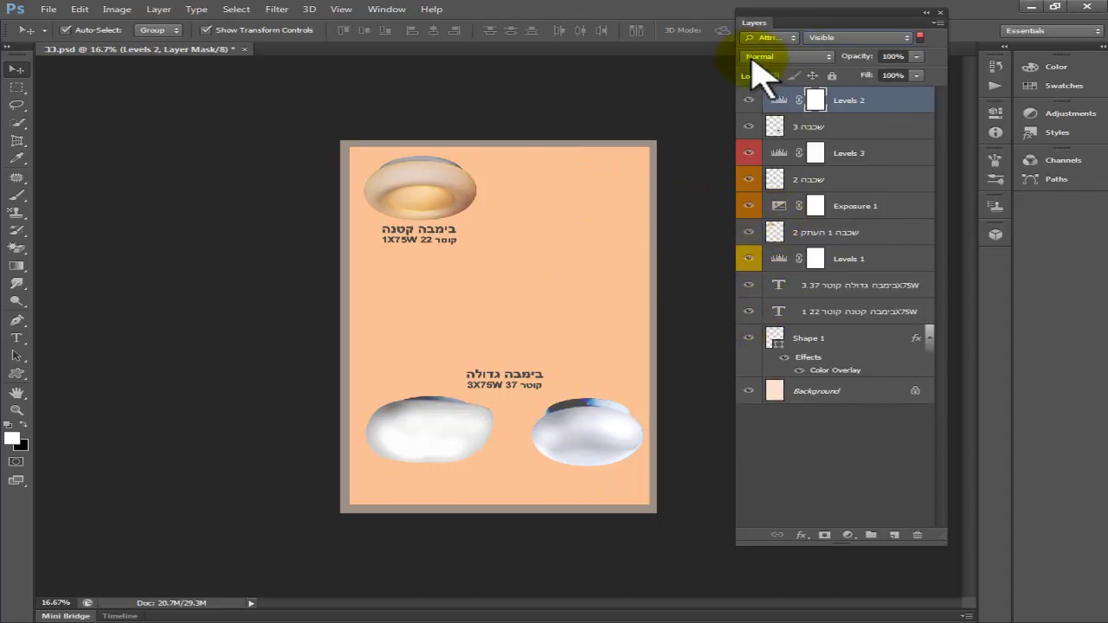
{"action": "left_click", "coordinate": [838, 39]}
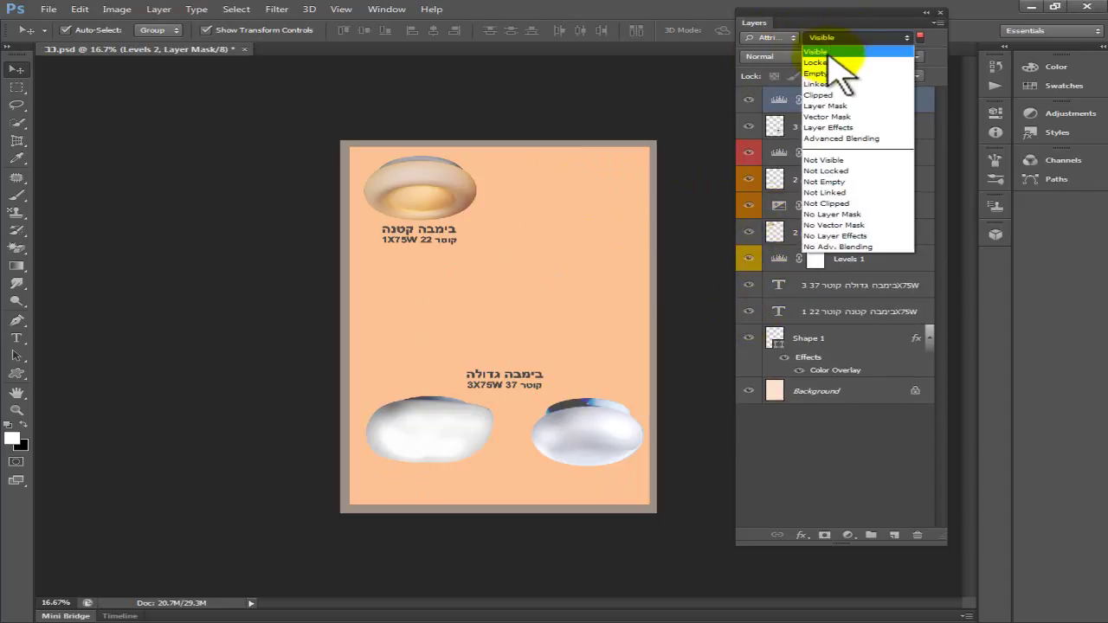
{"action": "left_click", "coordinate": [818, 52]}
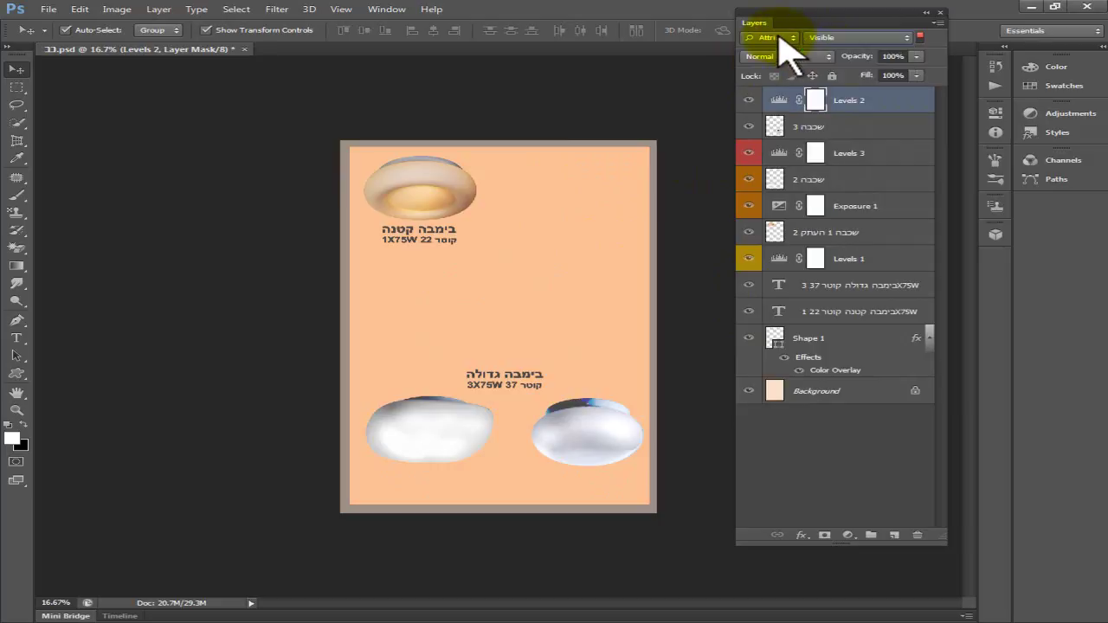
Filter the layers by the Not Visible attribute and turn the visibility of all the hidden layers back on.
{"action": "left_click", "coordinate": [782, 39]}
{"action": "left_click", "coordinate": [838, 39]}
{"action": "left_click", "coordinate": [838, 39]}
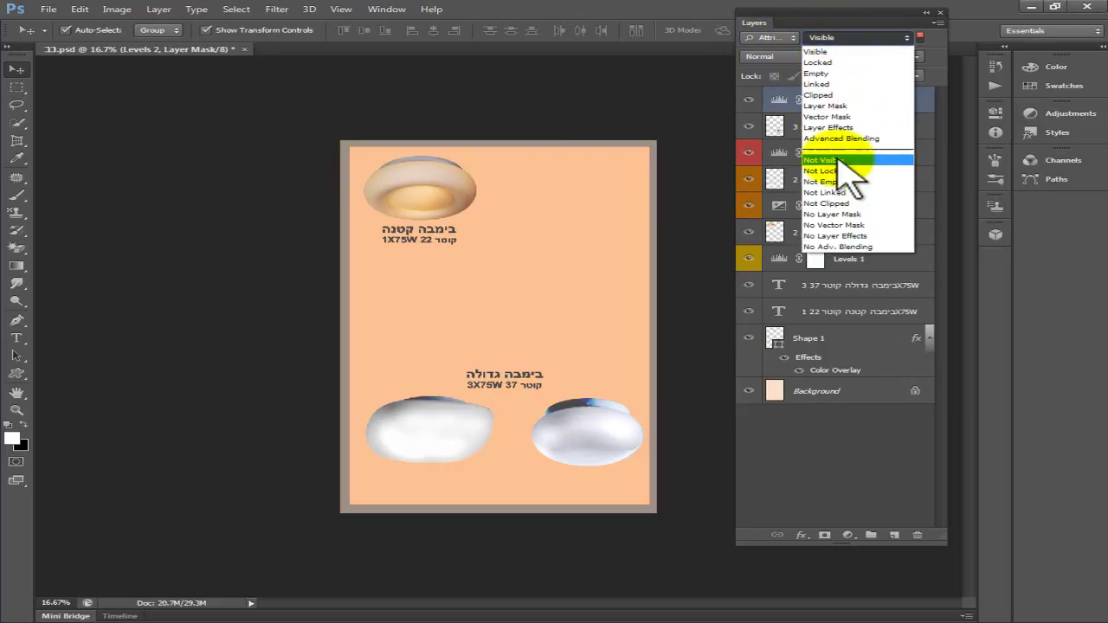
{"action": "left_click", "coordinate": [855, 160]}
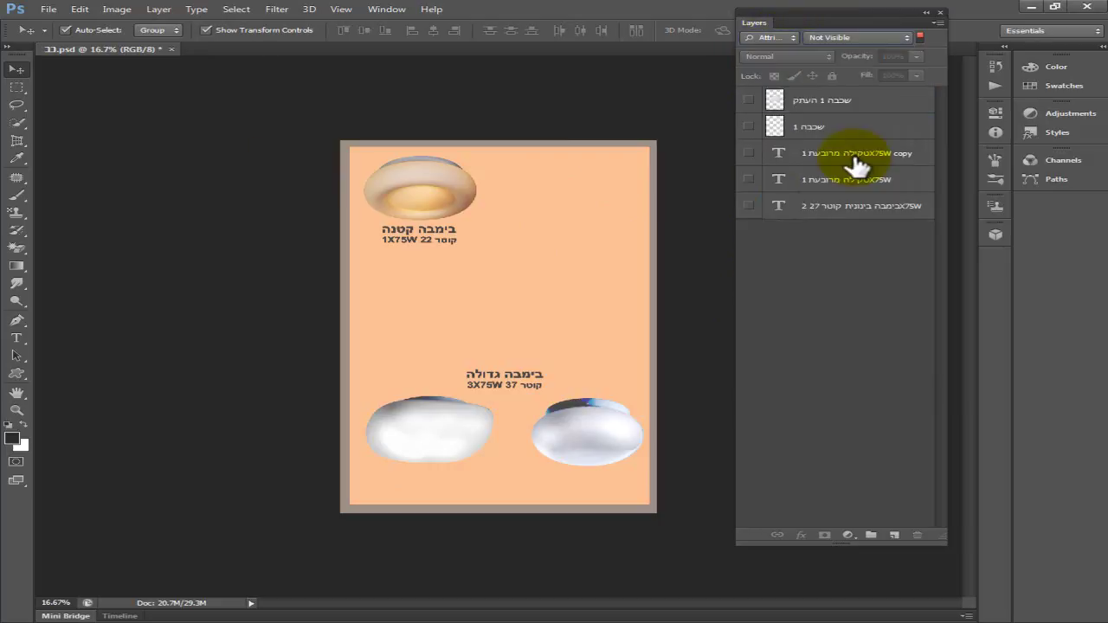
{"action": "left_click", "coordinate": [750, 127]}
{"action": "left_click", "coordinate": [749, 127]}
{"action": "left_click", "coordinate": [750, 100]}
{"action": "left_click", "coordinate": [750, 126]}
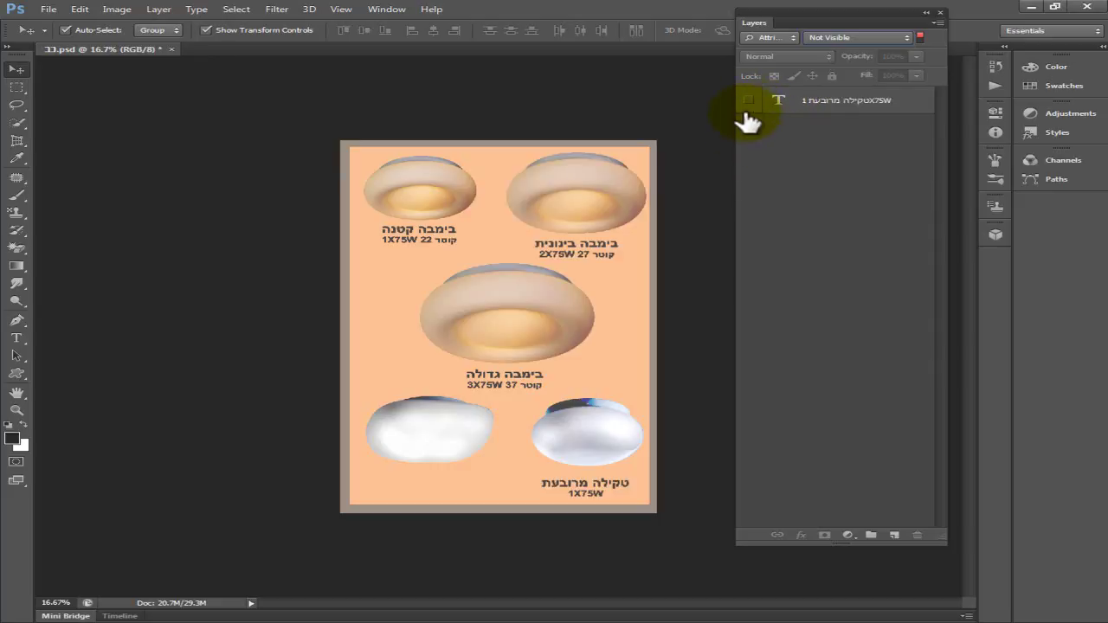
{"action": "left_click", "coordinate": [750, 99]}
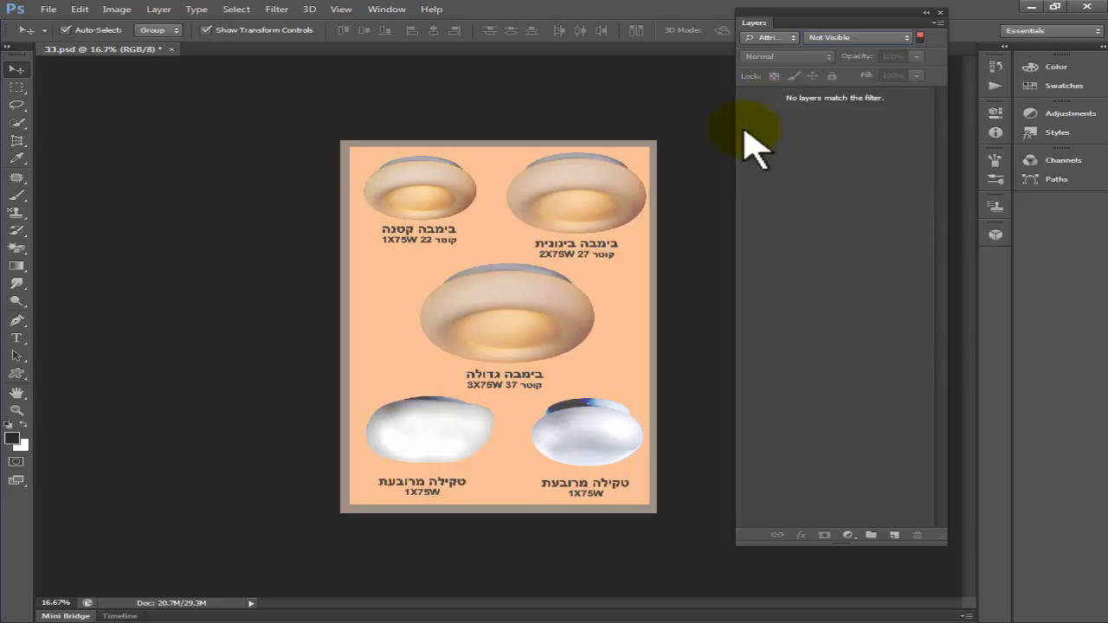
Filter the layers by the Orange color label and return the filter type to Kind.
{"action": "left_click", "coordinate": [790, 38]}
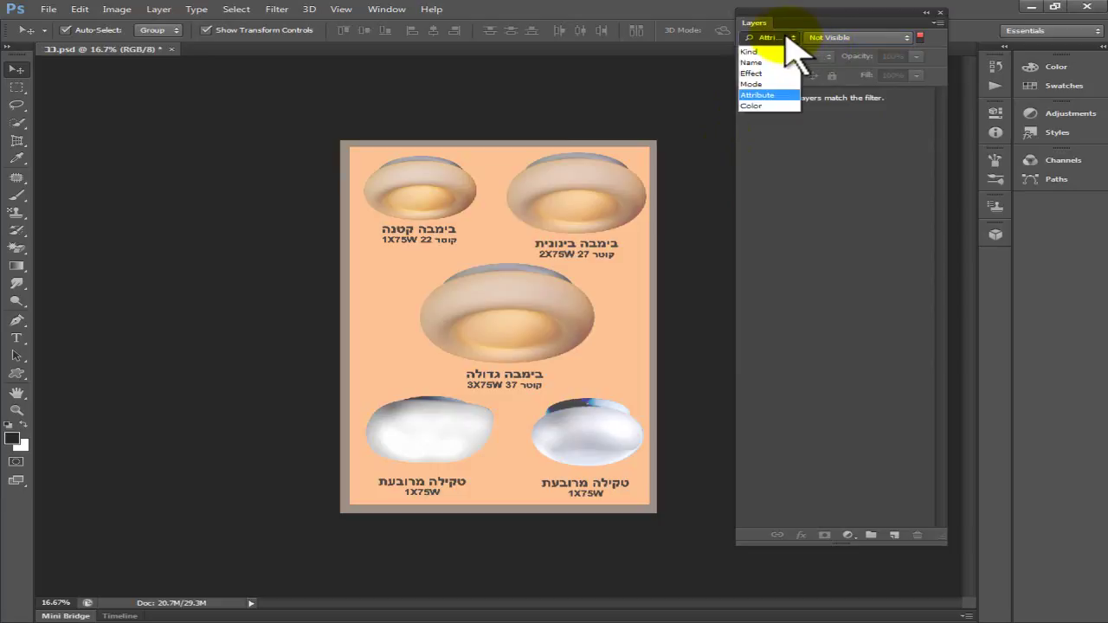
{"action": "left_click", "coordinate": [768, 101]}
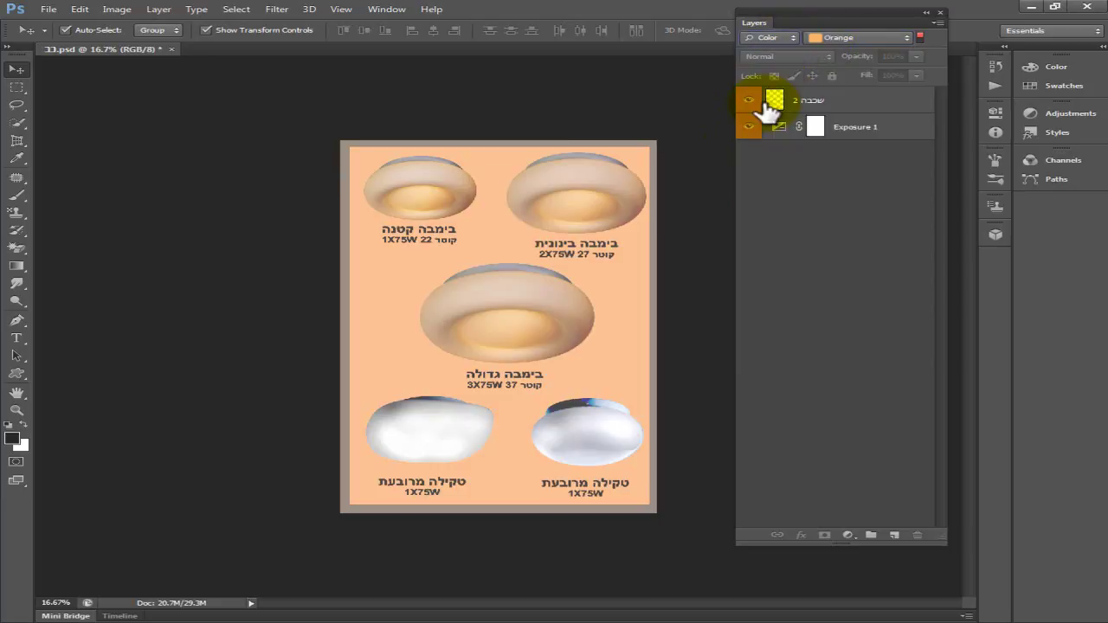
{"action": "left_click", "coordinate": [766, 38]}
{"action": "left_click", "coordinate": [776, 52]}
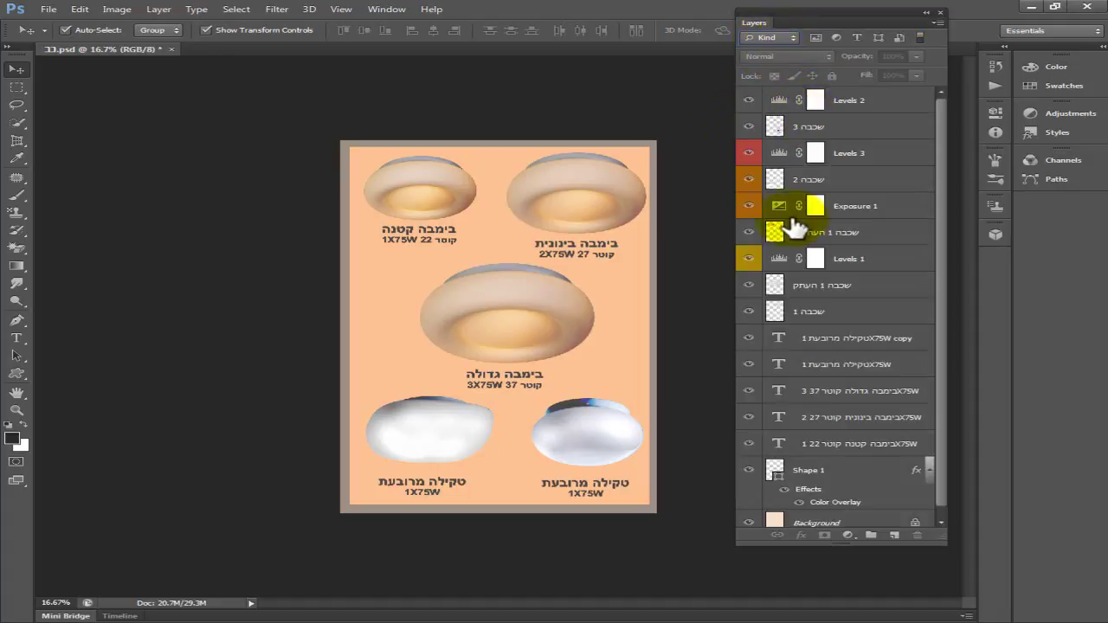
Label the layer "שכבה 1" Red, and label "שכבה 3", the "טקילה מרובעת" copy and the text layers containing 37 and 22 Blue.
{"action": "right_click", "coordinate": [759, 312]}
{"action": "left_click", "coordinate": [784, 361]}
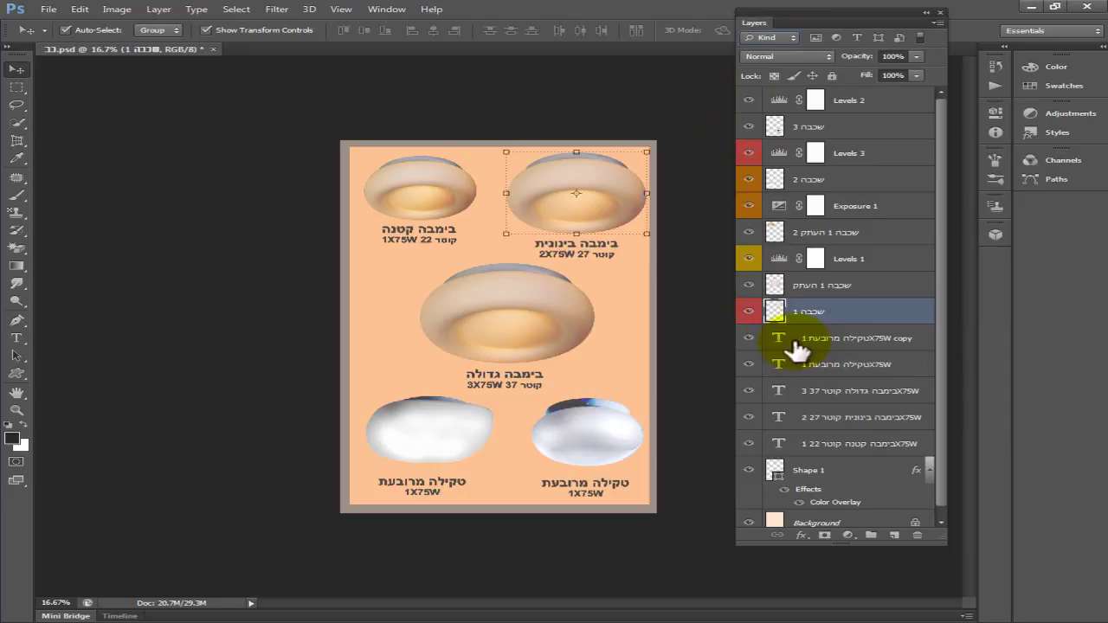
{"action": "left_click", "coordinate": [871, 345]}
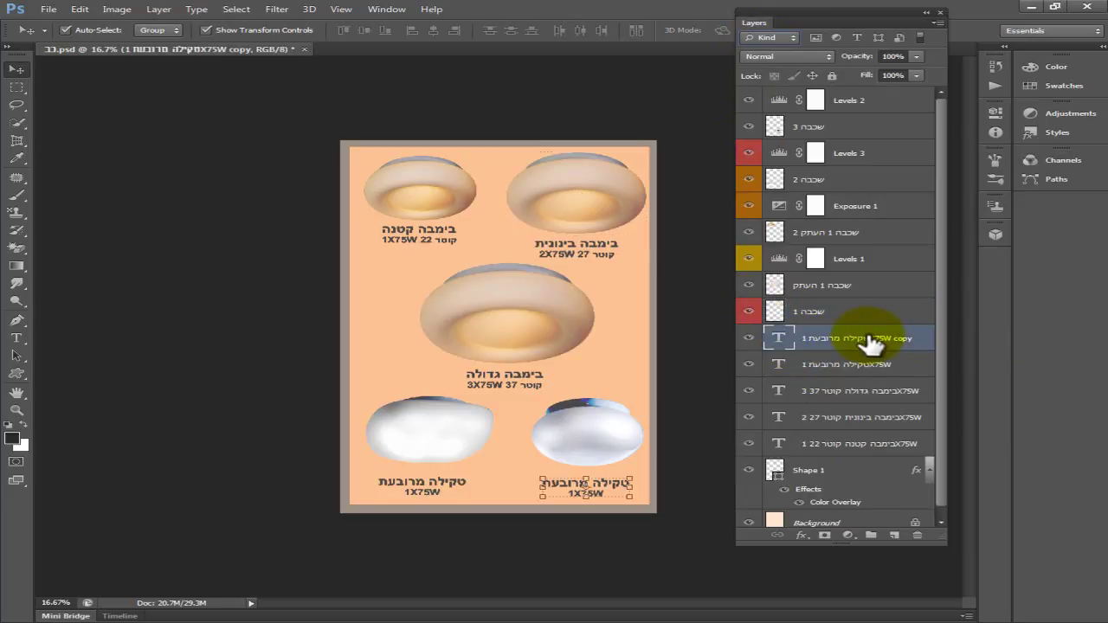
{"action": "left_click", "coordinate": [871, 389], "text": "ctrl"}
{"action": "left_click", "coordinate": [868, 446], "text": "ctrl"}
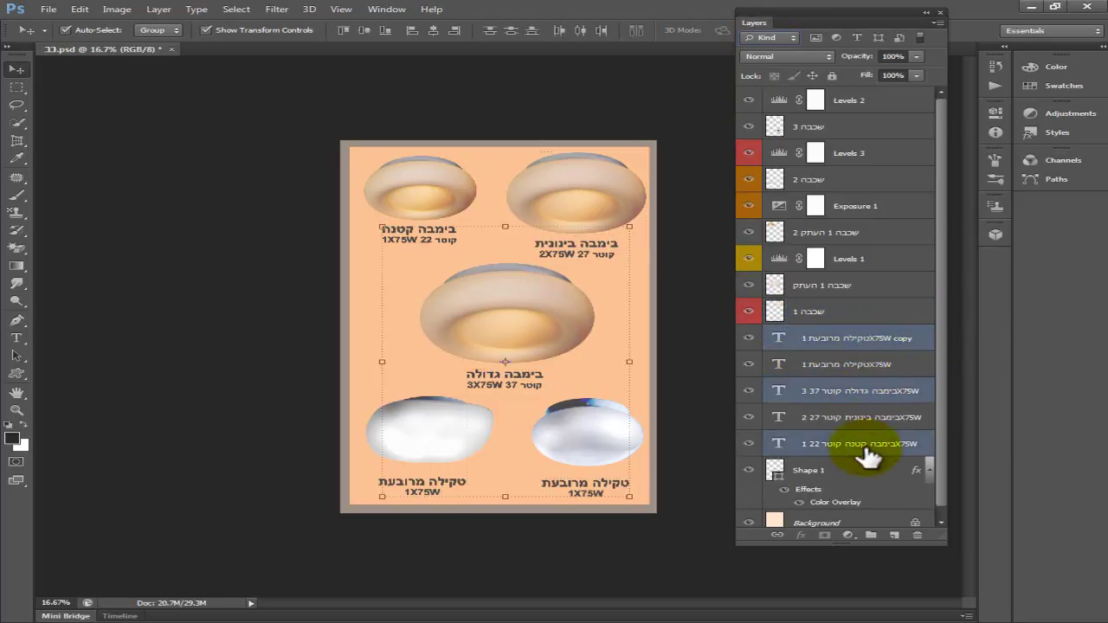
{"action": "left_click", "coordinate": [866, 128], "text": "ctrl"}
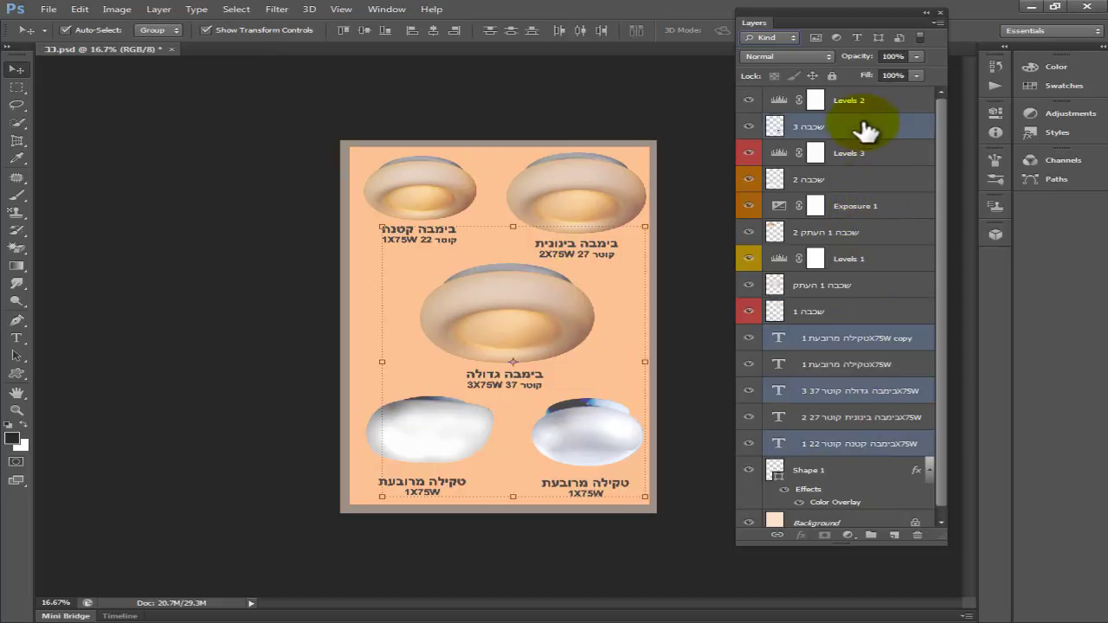
{"action": "right_click", "coordinate": [757, 122]}
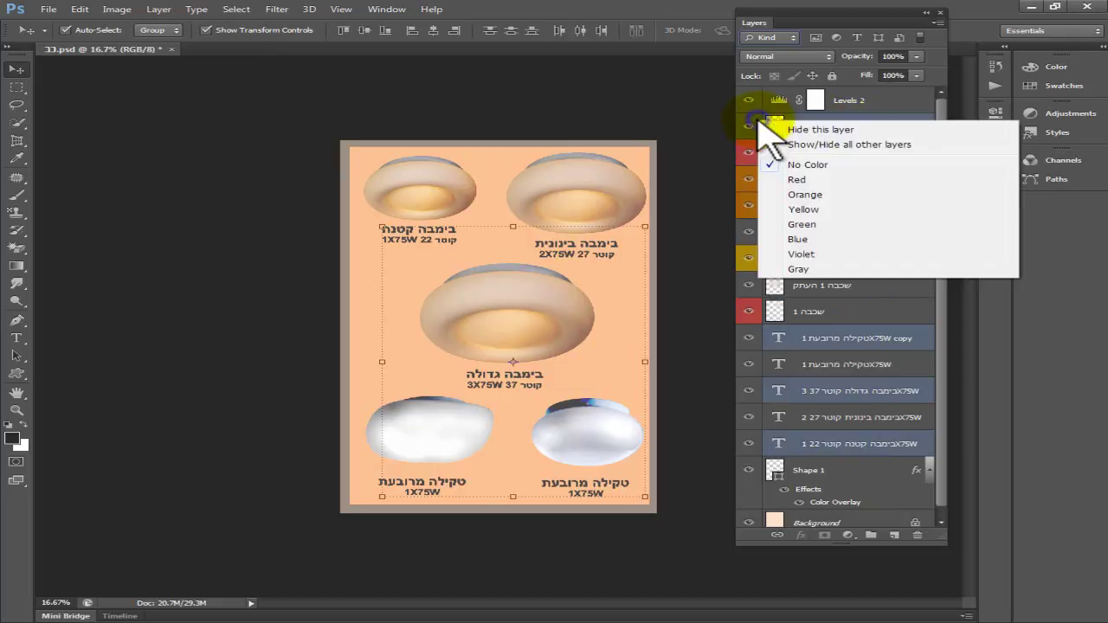
{"action": "left_click", "coordinate": [803, 239]}
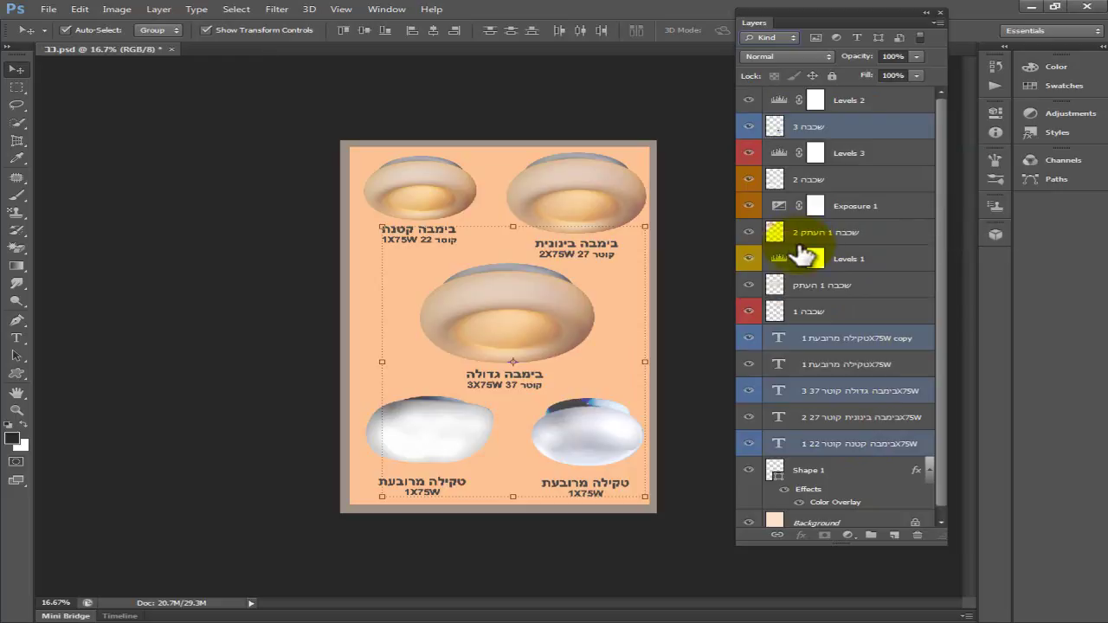
Lower the opacity of the four selected blue-labelled layers to 43% and link them together.
{"action": "left_click", "coordinate": [916, 57]}
{"action": "left_click_drag", "start_coordinate": [914, 71], "coordinate": [866, 72]}
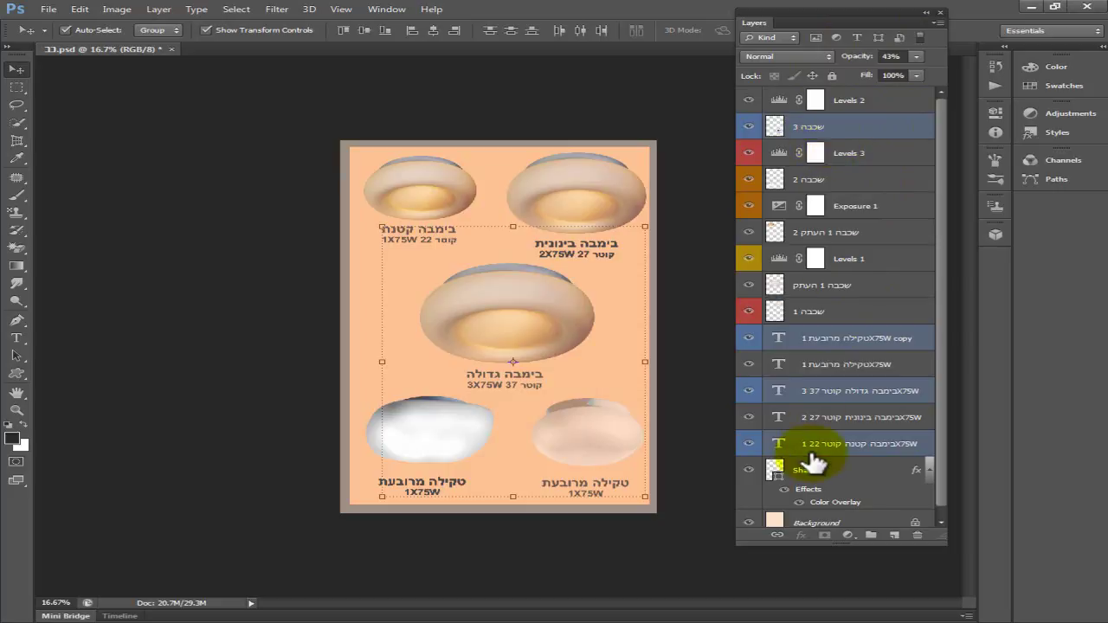
{"action": "left_click", "coordinate": [778, 537]}
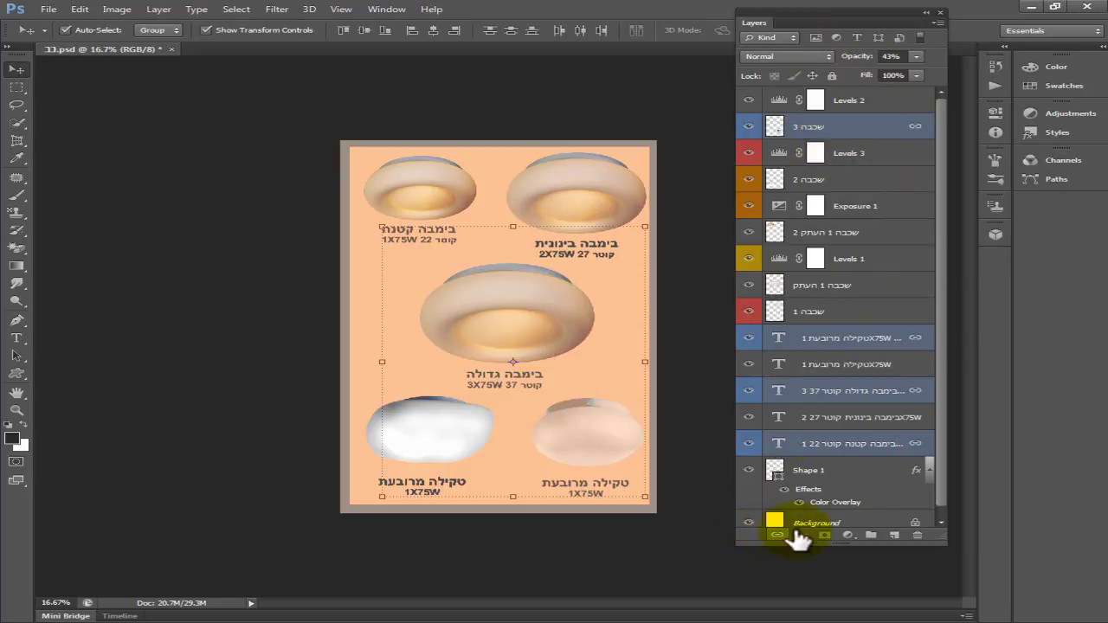
Select only the layer "שכבה 3" and close the Layers panel.
{"action": "left_click", "coordinate": [896, 131]}
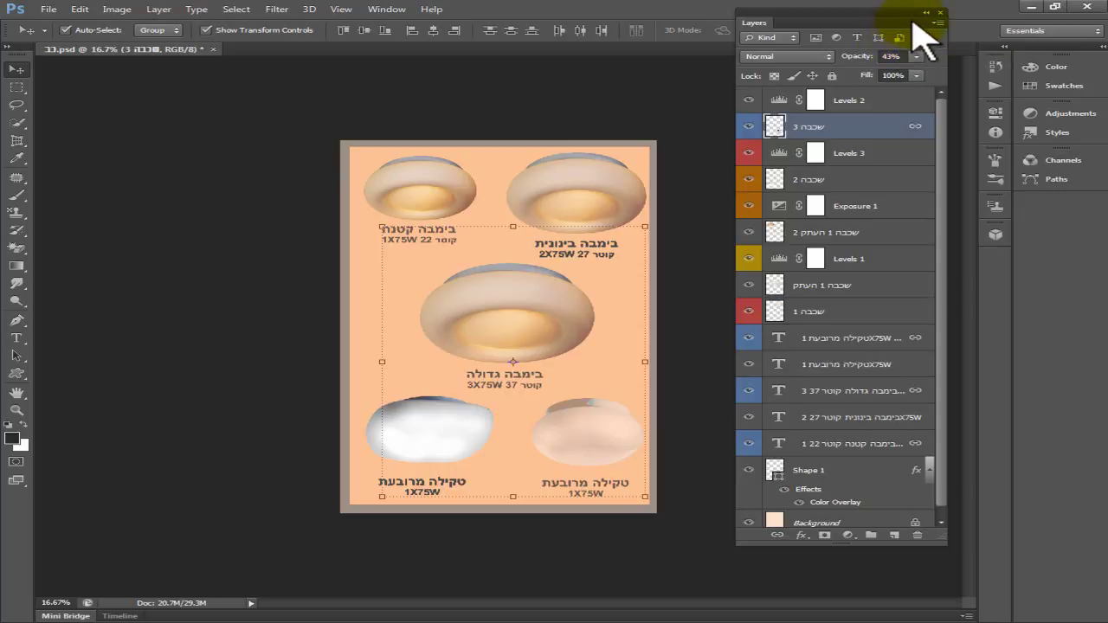
{"action": "left_click", "coordinate": [940, 13]}
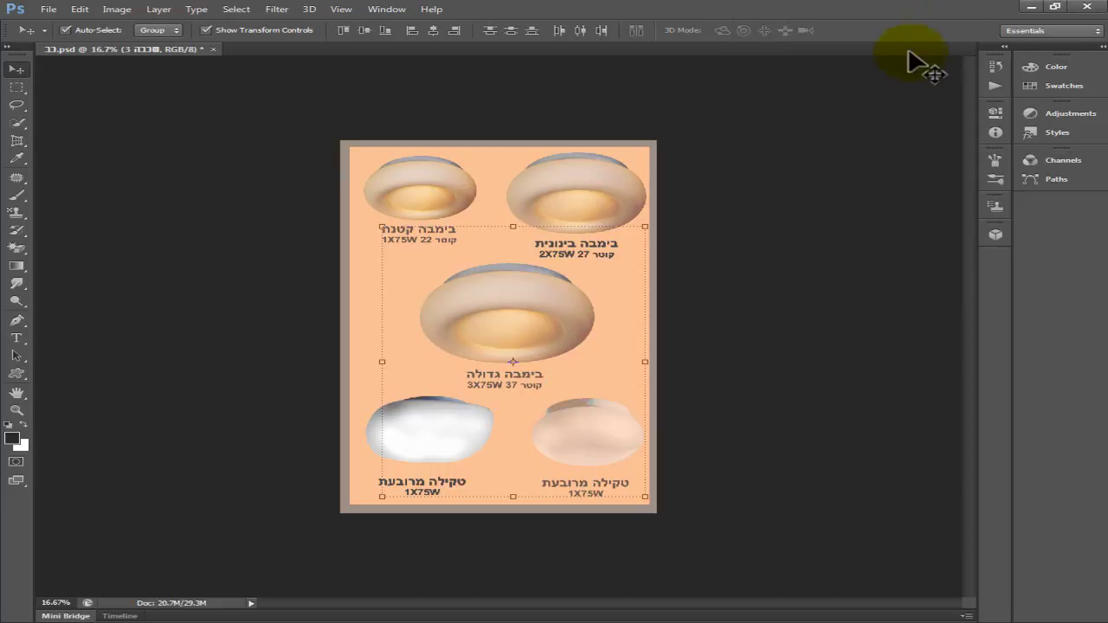